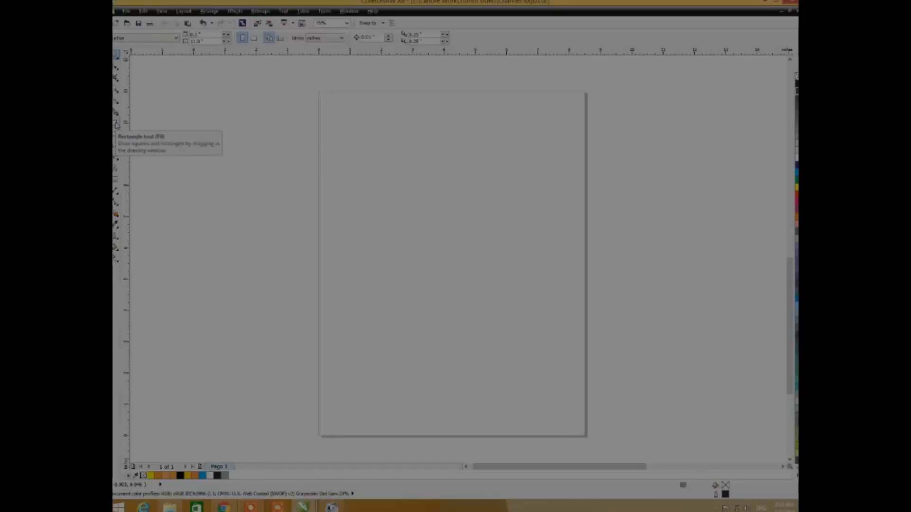
Step: Add the artistic text "CHANNEL X" near the middle of the page and enlarge it to about 77 pt
left_click(116, 167)
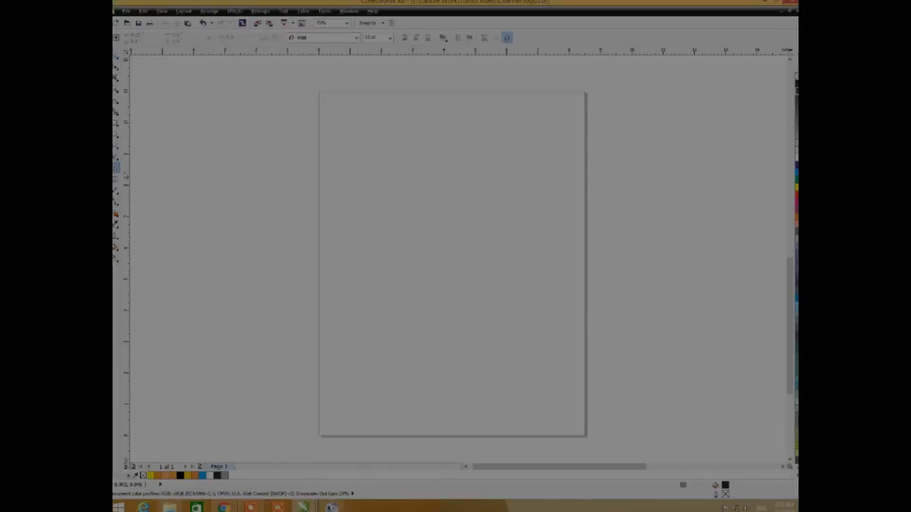
left_click(366, 231)
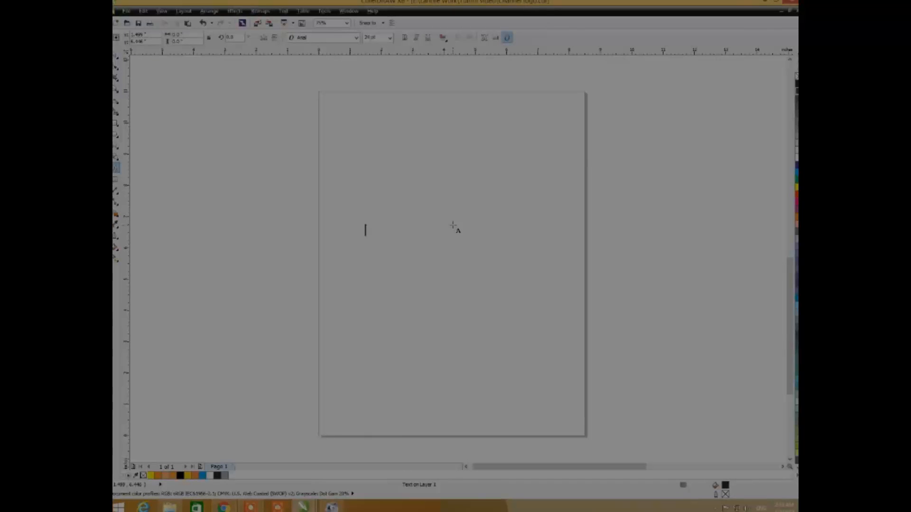
type("CHANNEL X")
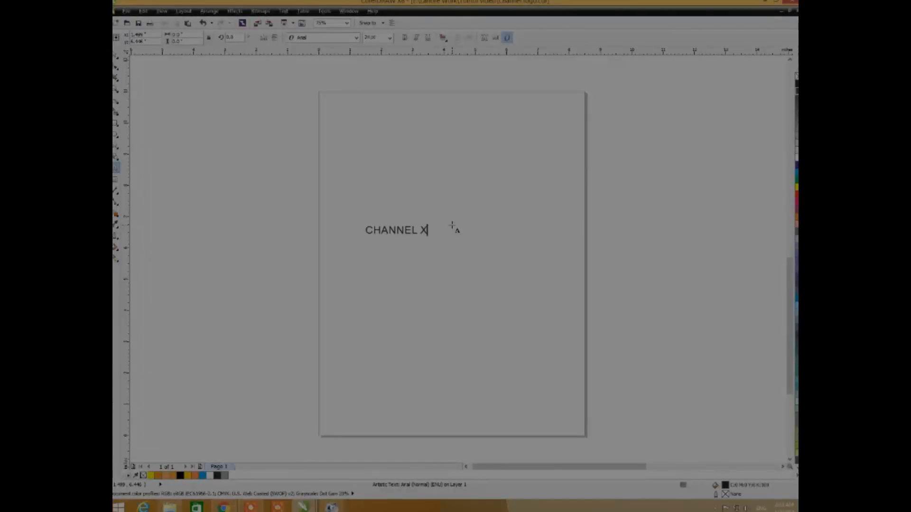
key("ctrl+space")
left_click_drag(431, 237, 535, 286)
left_click_drag(520, 252, 507, 250)
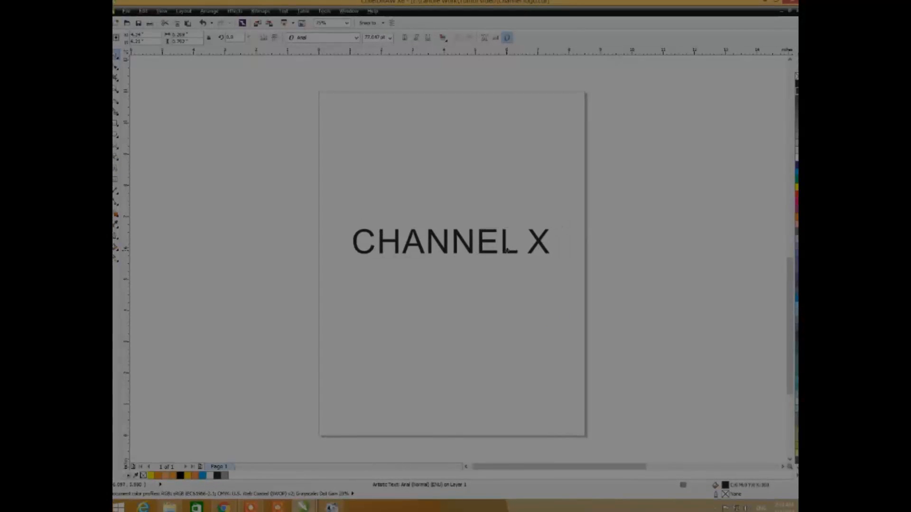
Step: Set the text's font to Arial Black and centre it on the page
left_click(355, 38)
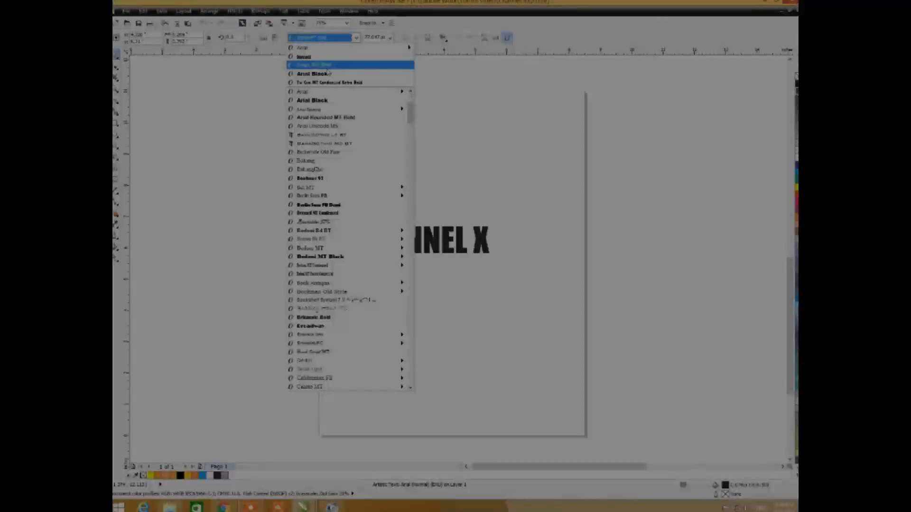
left_click(326, 73)
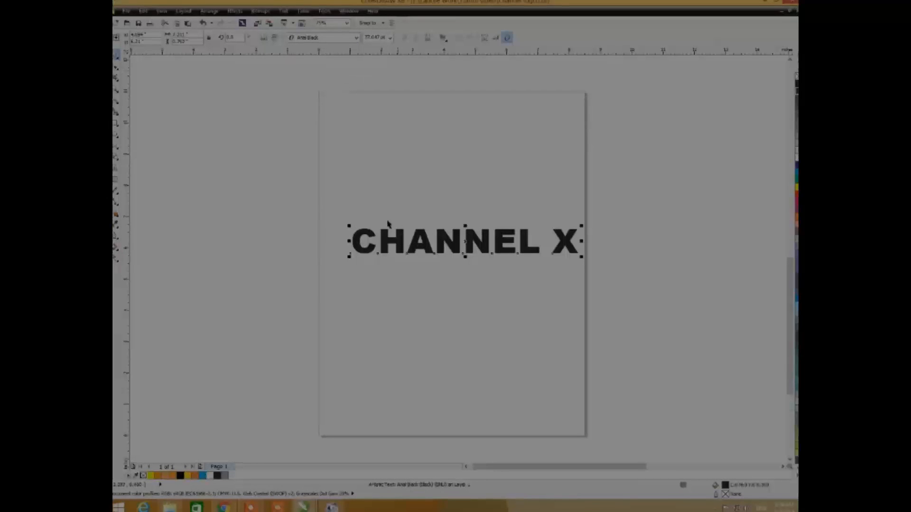
key("p")
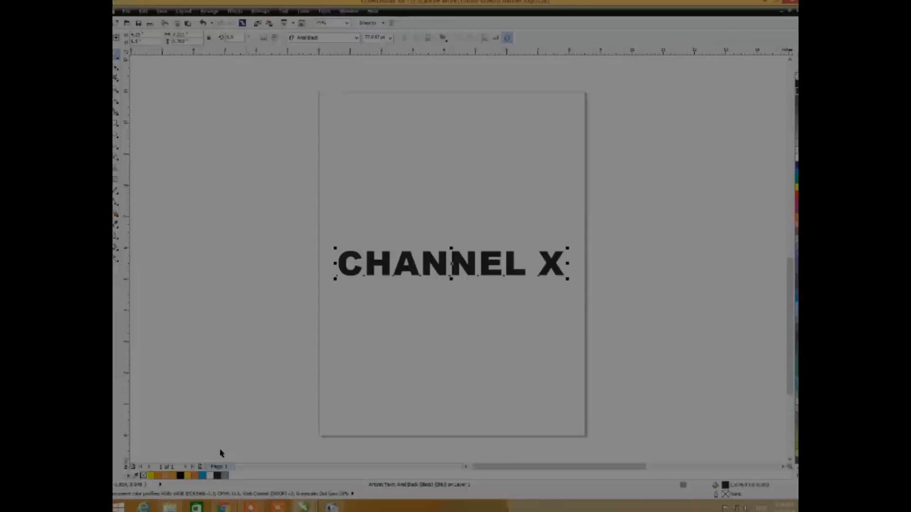
Step: Fill the text with Deep Yellow and enlarge it slightly about its centre to about 83 pt
left_click(193, 476)
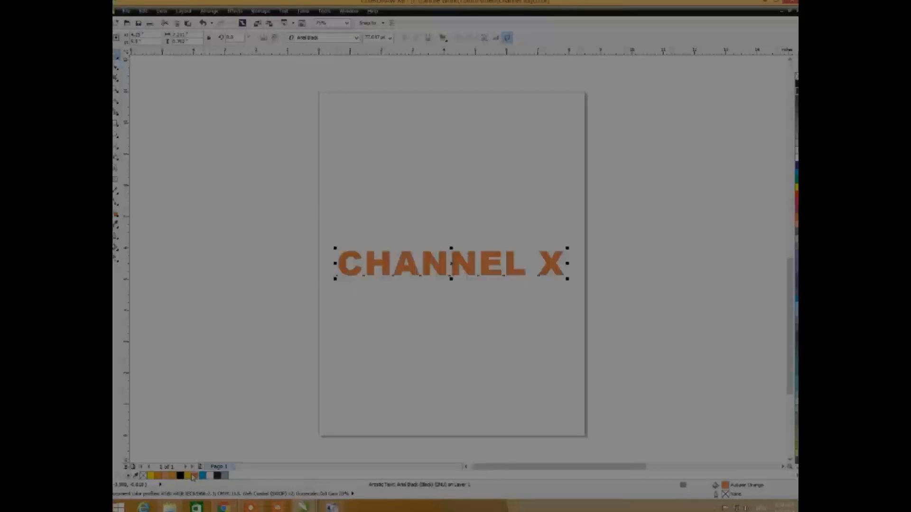
left_click(189, 476)
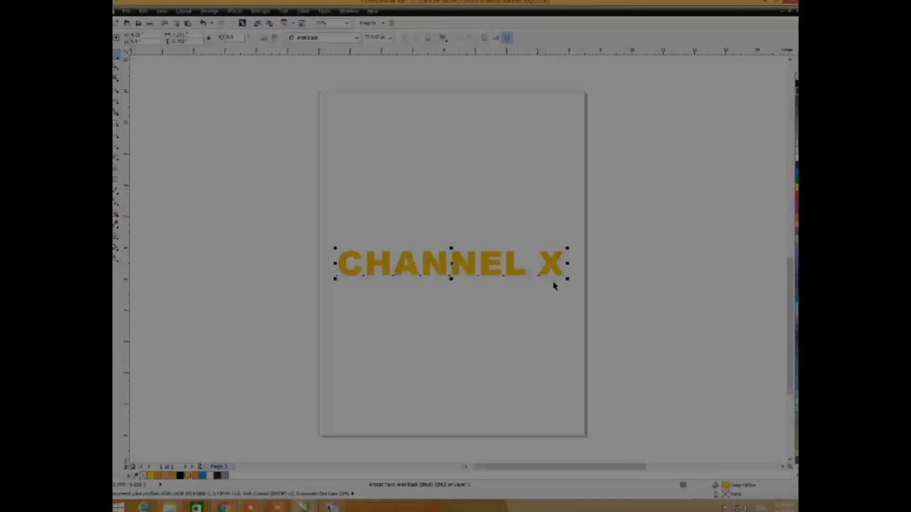
left_click_drag(568, 279, 577, 280)
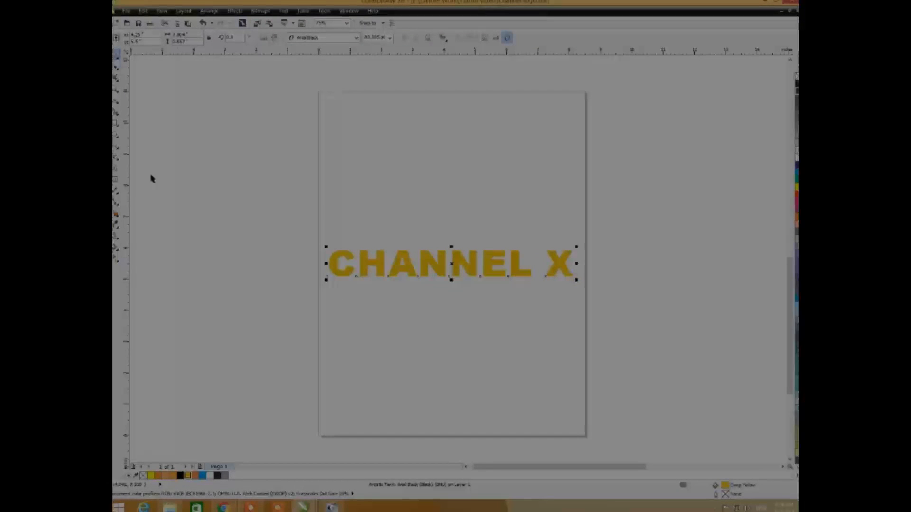
Step: Convert the CHANNEL X text to curves and apply a one-step outside contour with a 0.1 inch offset
right_click(340, 257)
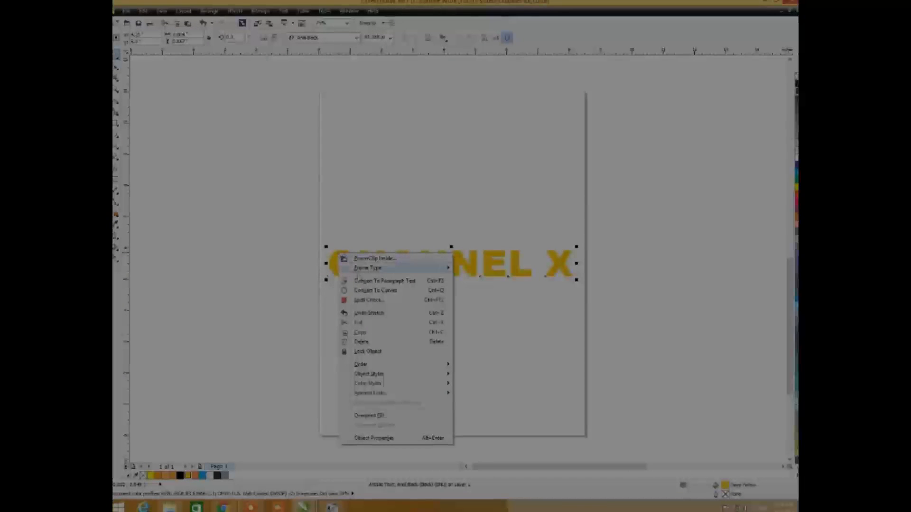
left_click(362, 290)
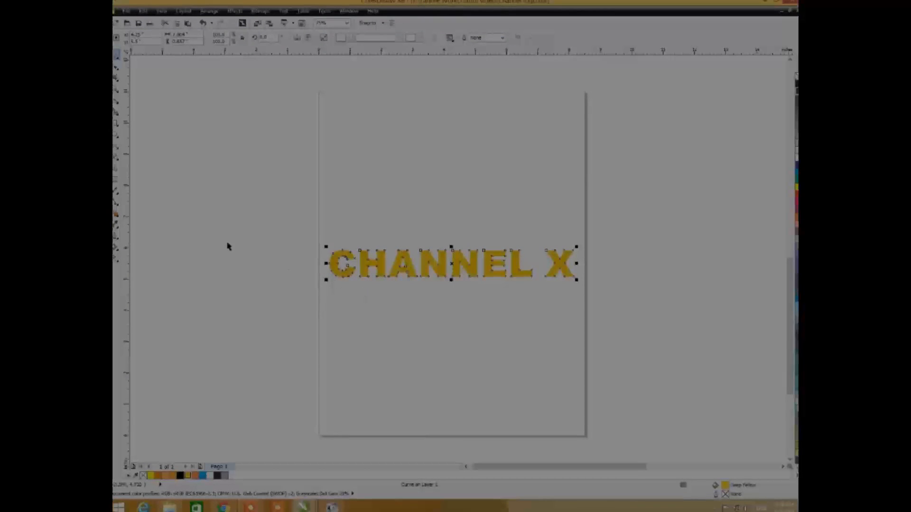
left_click(117, 217)
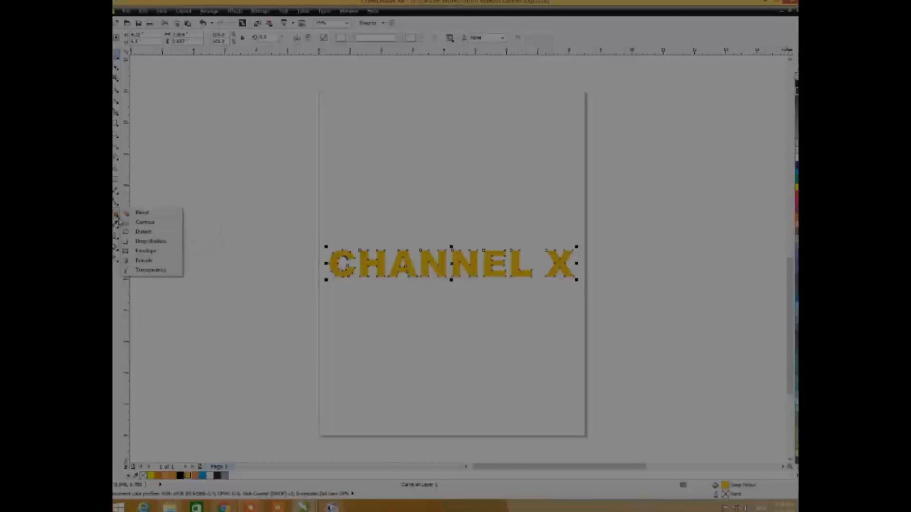
left_click(151, 220)
left_click(308, 38)
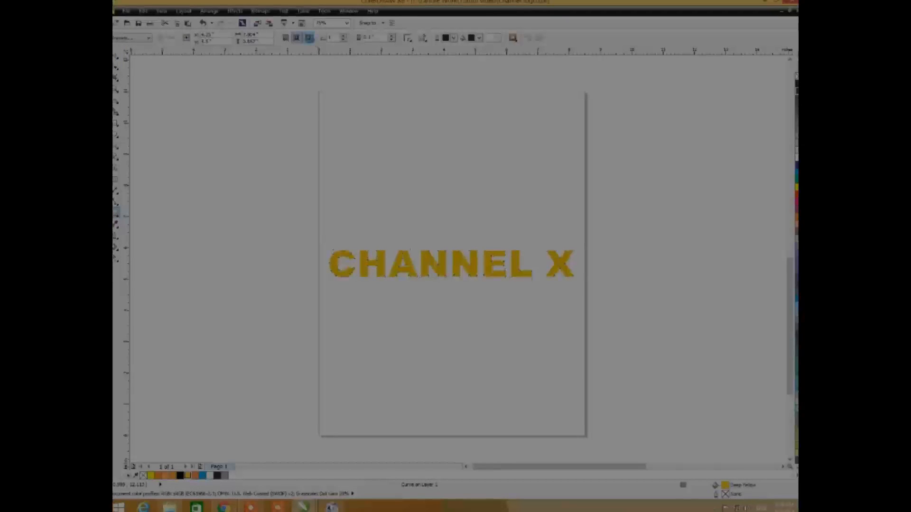
key("space")
key("space")
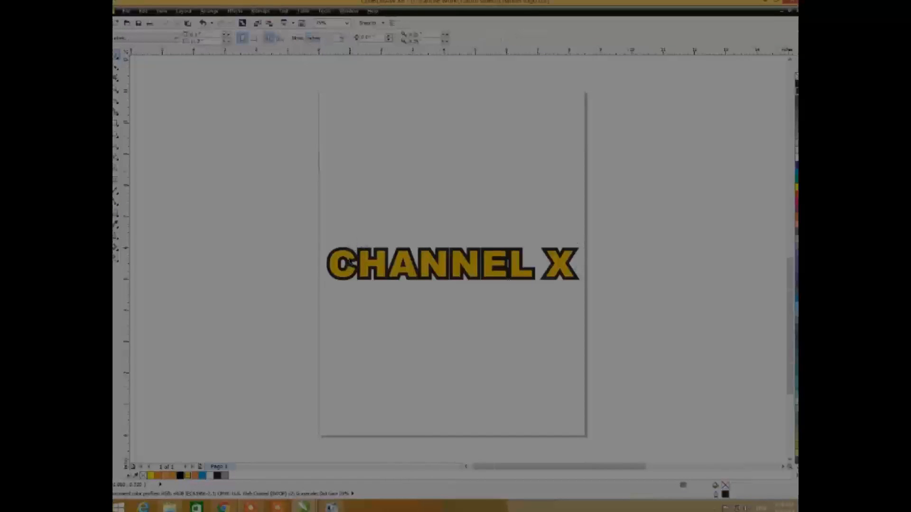
Step: Break the contour group apart so the outline is separate from the yellow lettering
scroll(359, 240, "up", 2)
right_click(356, 234)
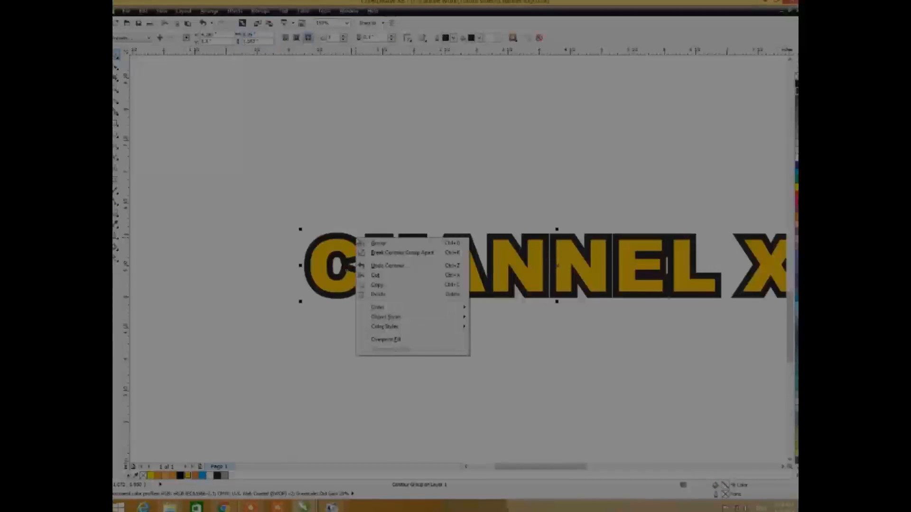
left_click(368, 247)
key("space")
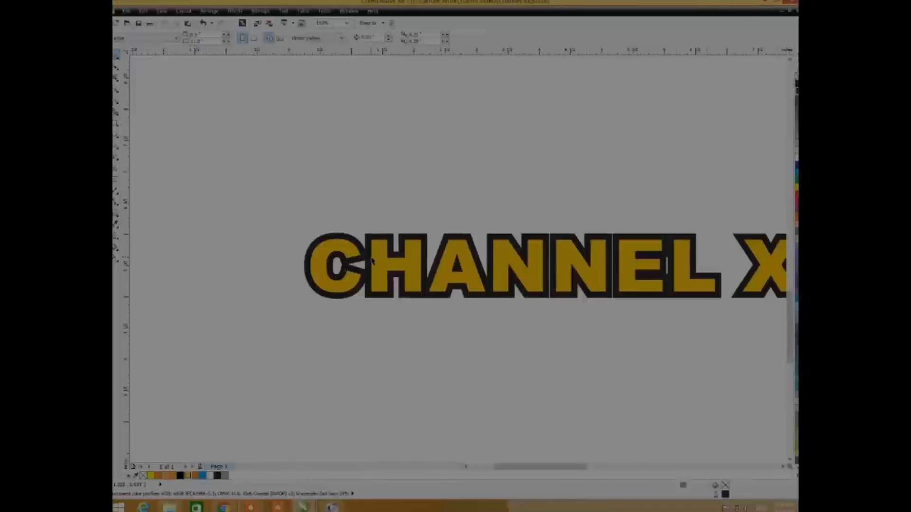
scroll(372, 260, "down", 2)
key("space")
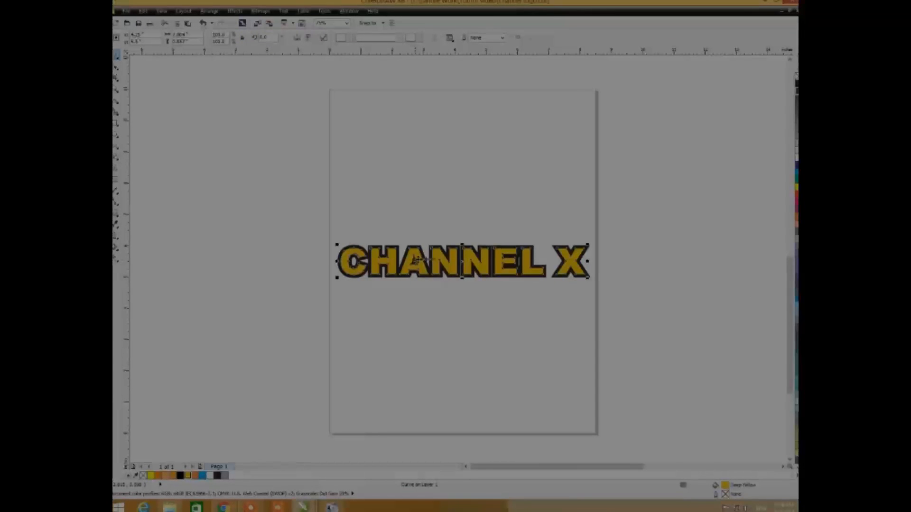
right_click(419, 261)
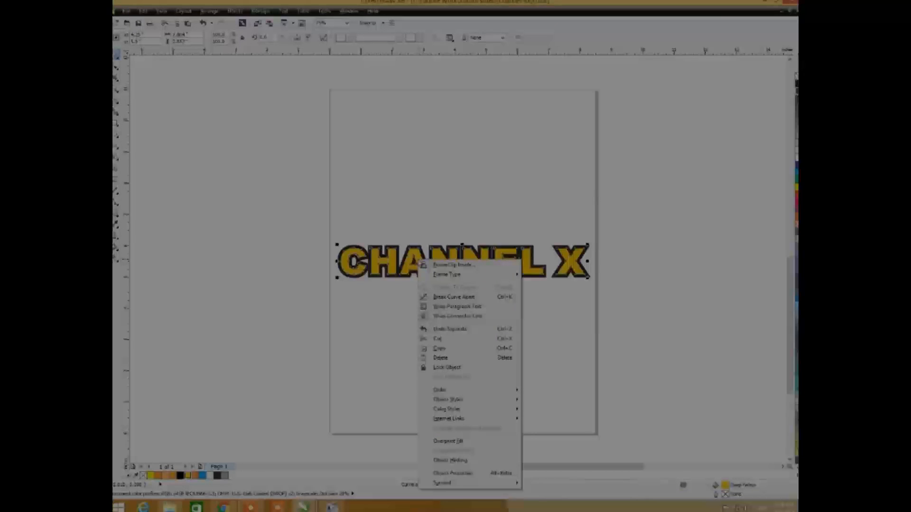
left_click(396, 306)
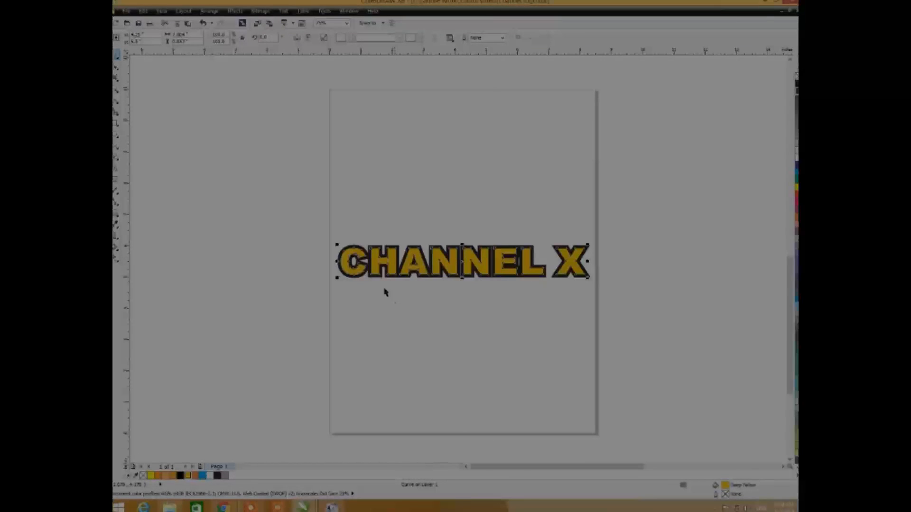
key("F11")
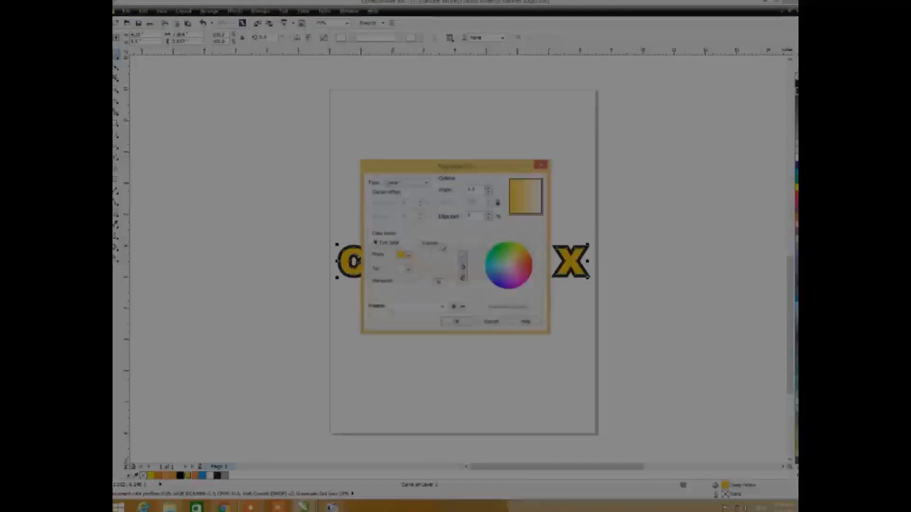
left_click(480, 321)
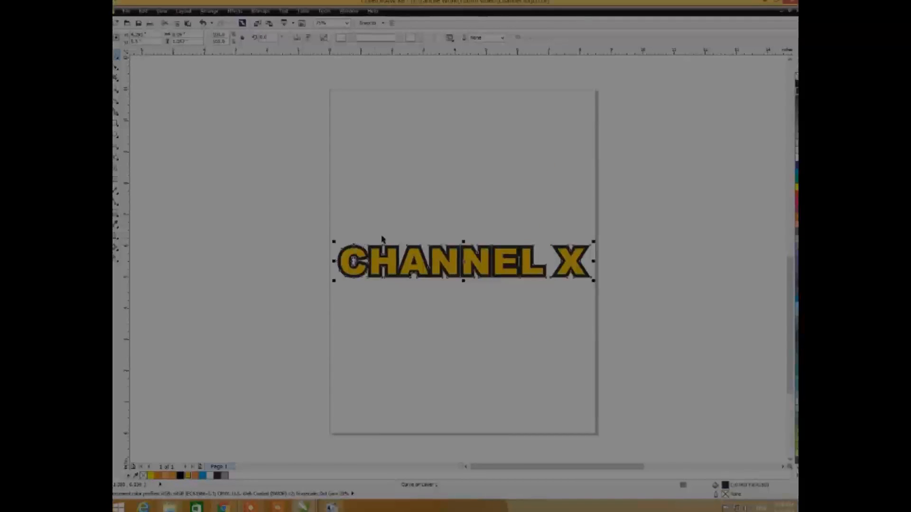
Step: Give the black outline shape a two-colour linear fountain fill starting from orange, at an angle of 90 degrees
key("F11")
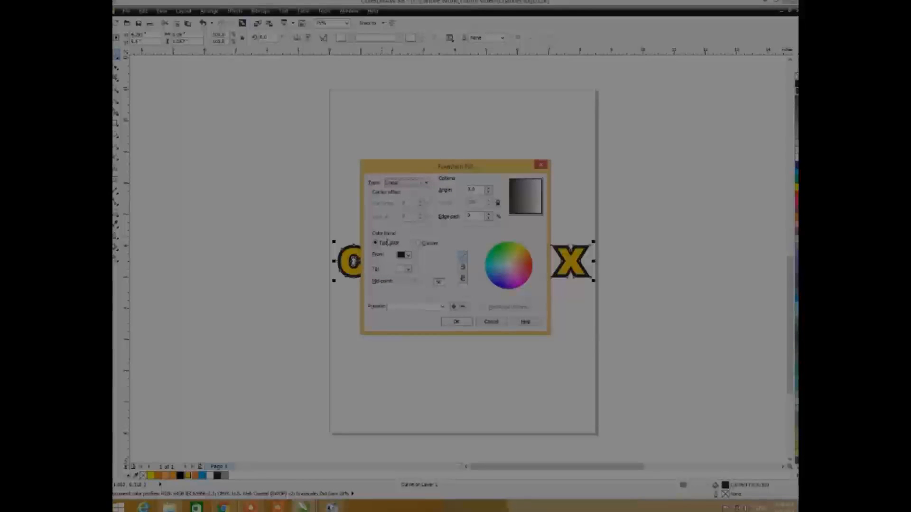
left_click(408, 256)
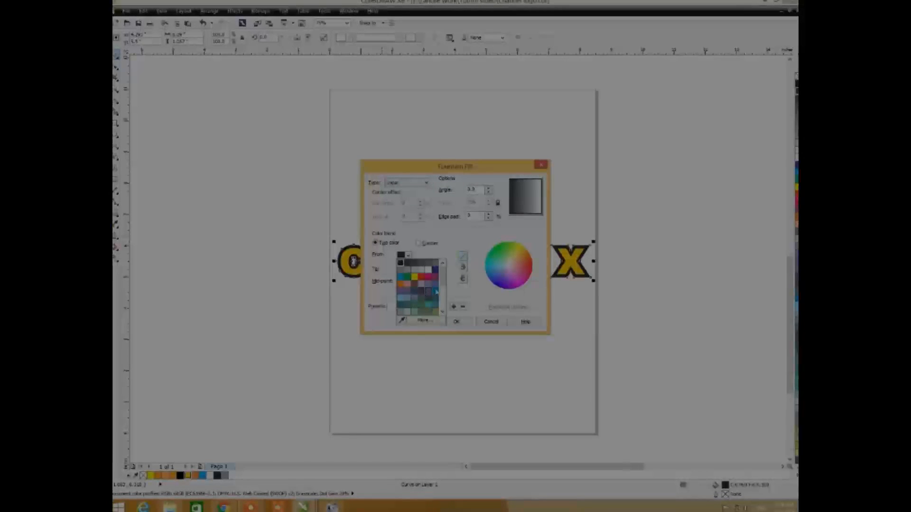
scroll(446, 283, "down", 5)
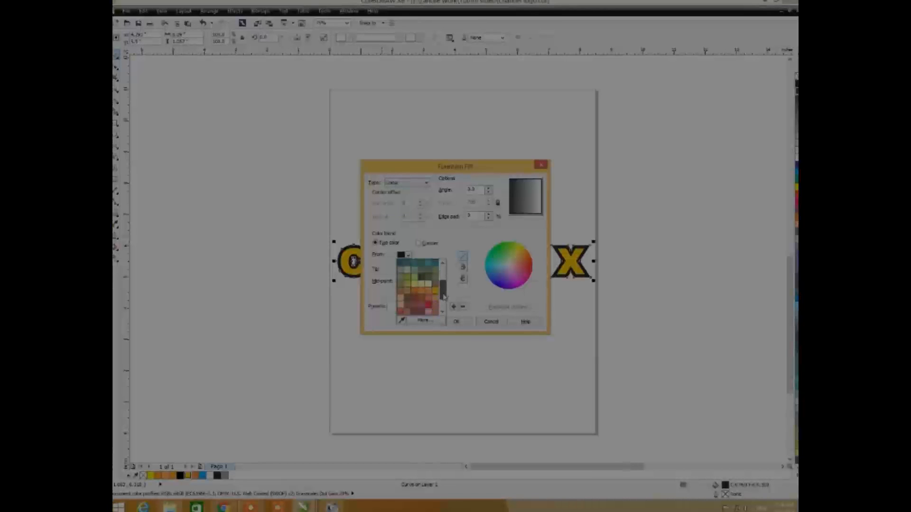
left_click(415, 292)
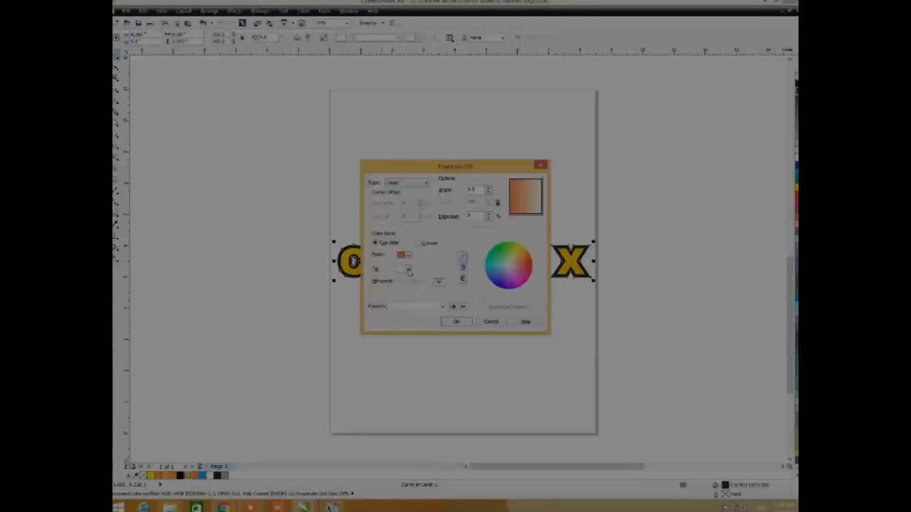
left_click(408, 270)
left_click(470, 191)
left_click_drag(477, 192, 455, 195)
type("90")
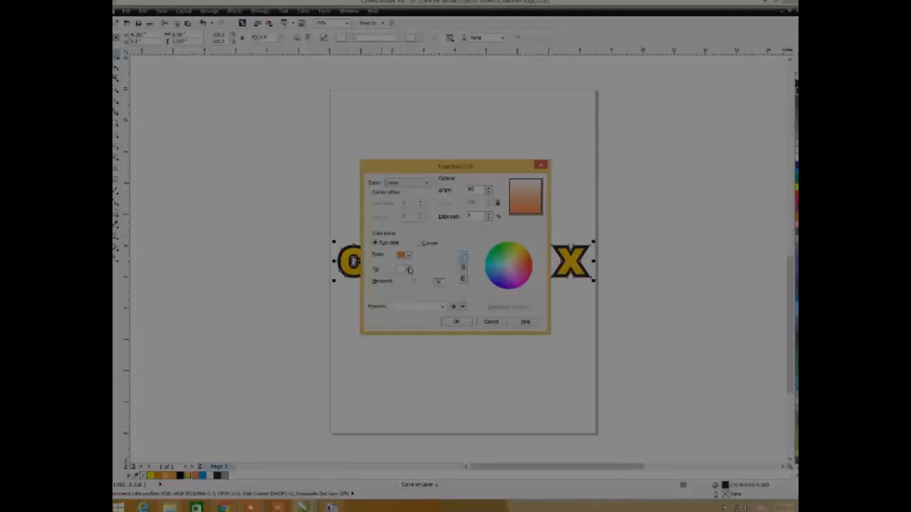
Step: Set the fountain fill's end colour to black
left_click(408, 269)
scroll(444, 306, "down", 3)
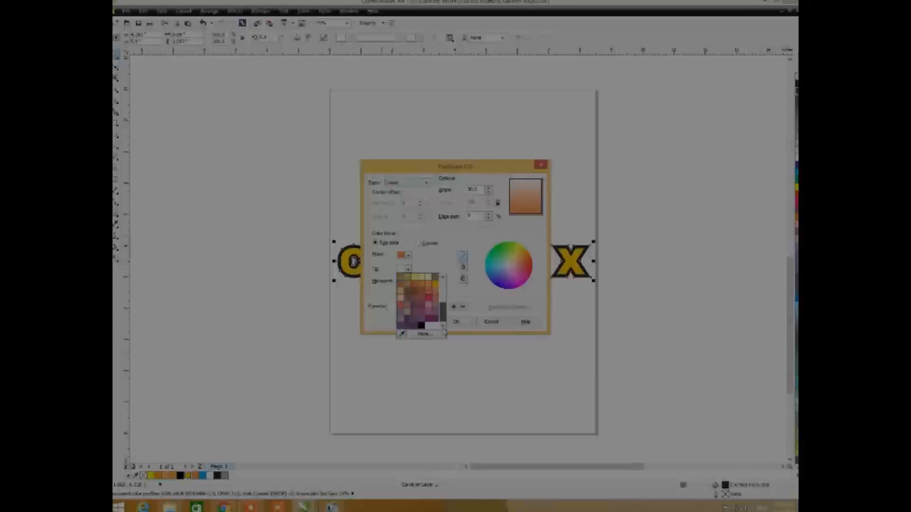
left_click(424, 327)
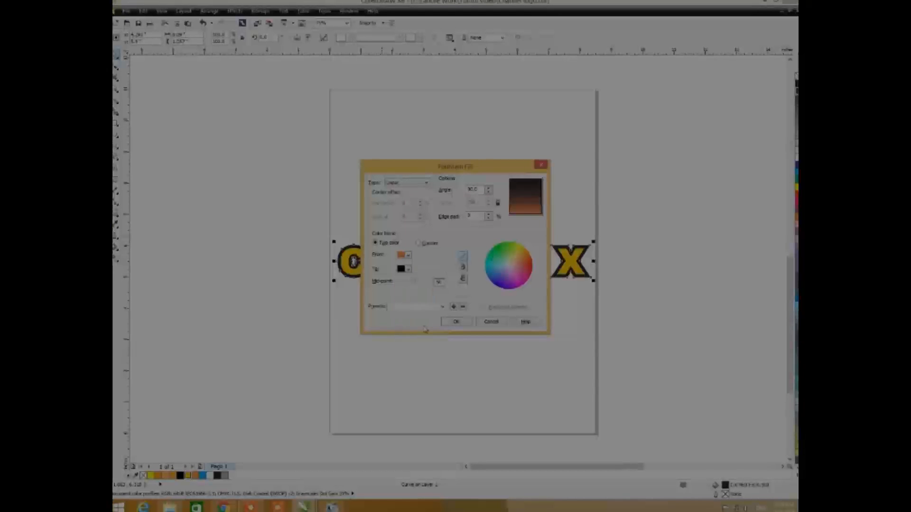
Step: Set the fountain fill to blend from black to orange-brown, apply it to the outline shape and deselect it
left_click(409, 255)
left_click(422, 313)
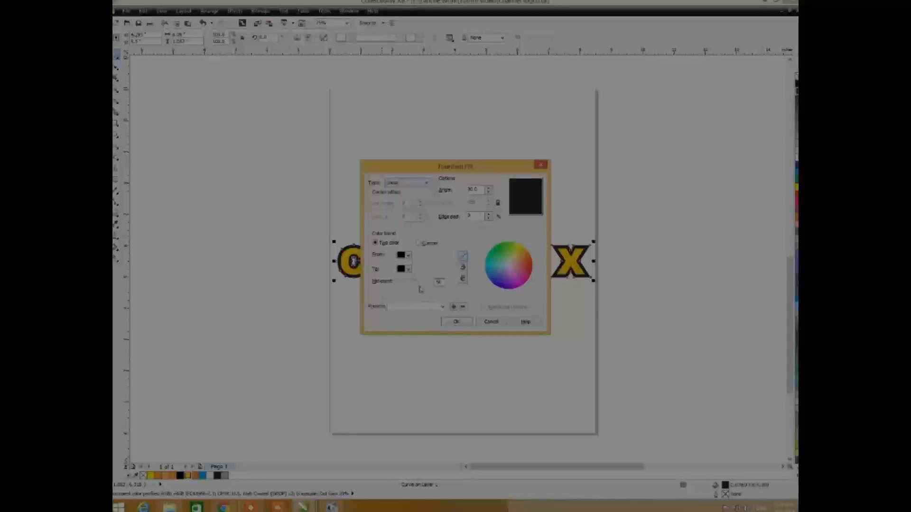
left_click(408, 269)
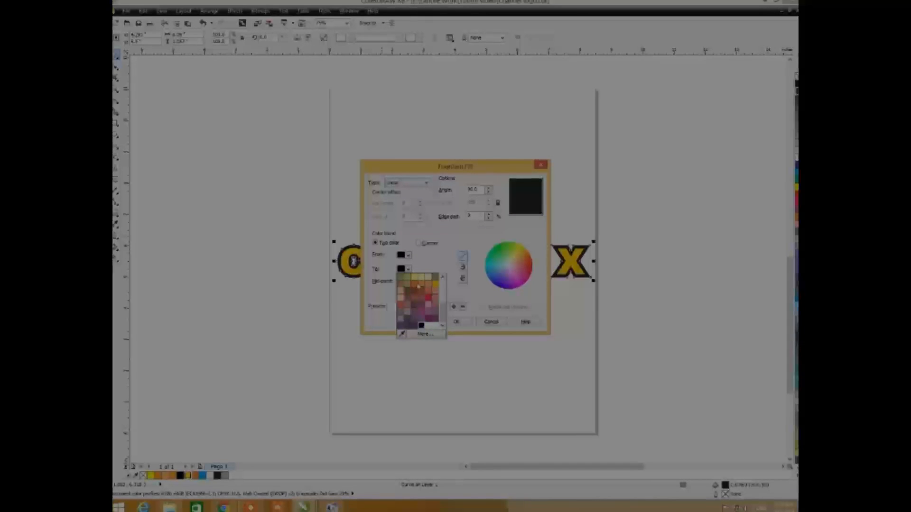
left_click(418, 286)
left_click(454, 322)
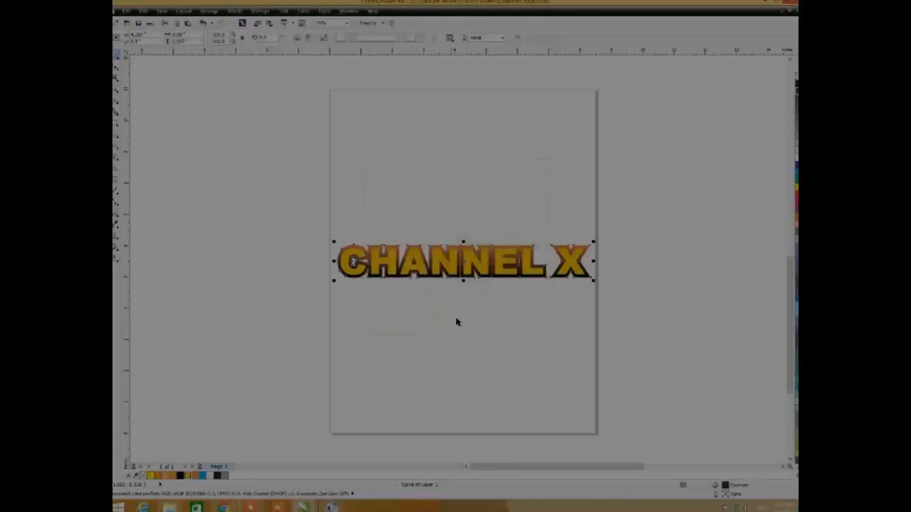
left_click(494, 317)
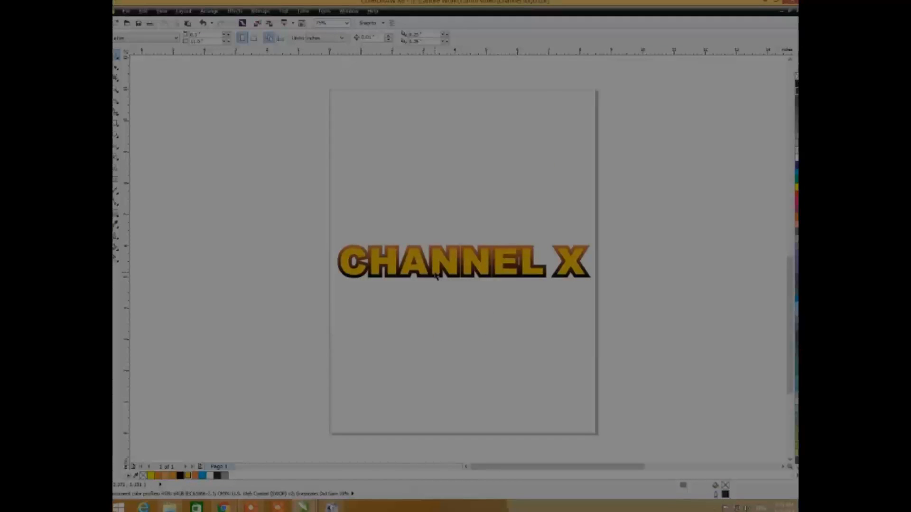
key("F4")
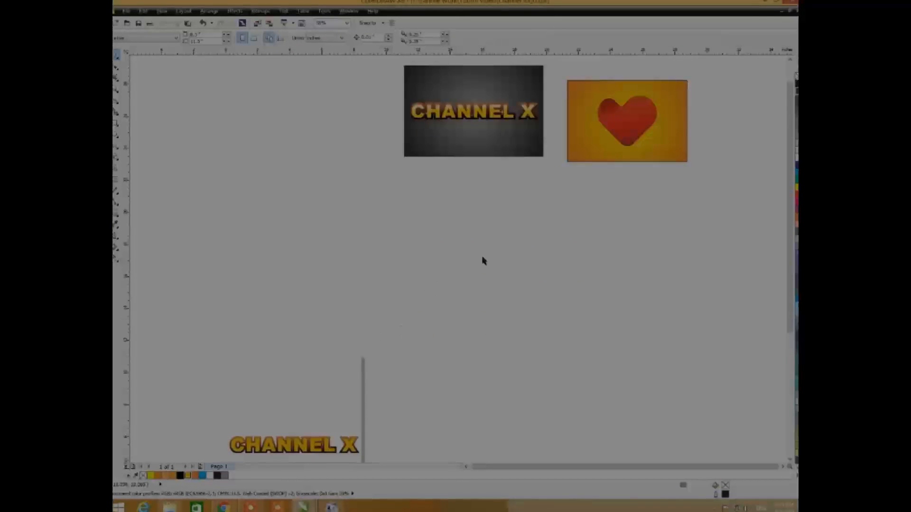
scroll(483, 261, "down", 3)
scroll(478, 272, "up", 6)
left_click_drag(517, 151, 468, 318)
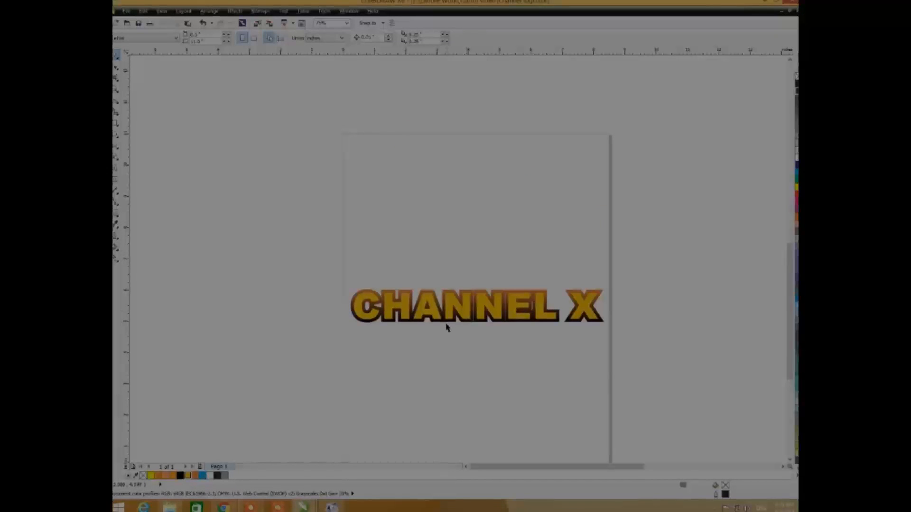
Step: Convert the yellow CHANNEL X lettering and its gradient outline together into a bitmap
left_click(460, 305)
left_click(495, 253)
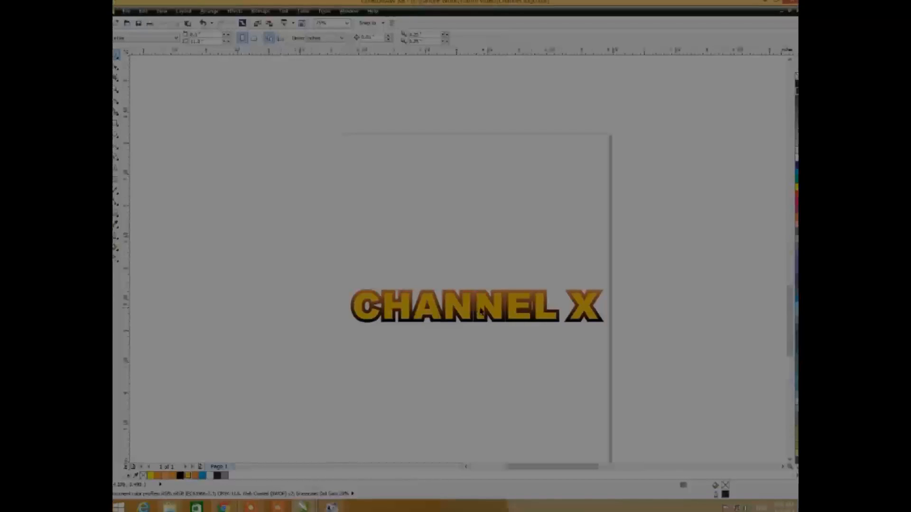
scroll(475, 311, "up", 2)
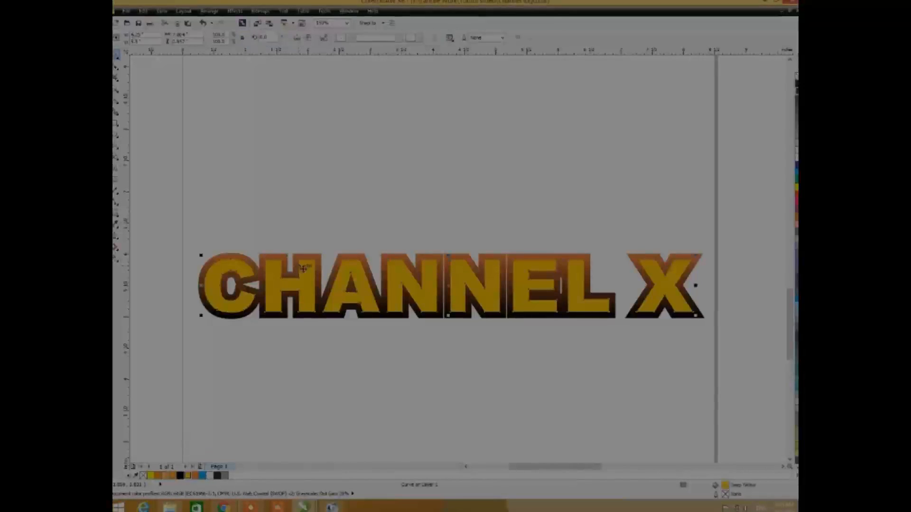
left_click_drag(184, 215, 707, 342)
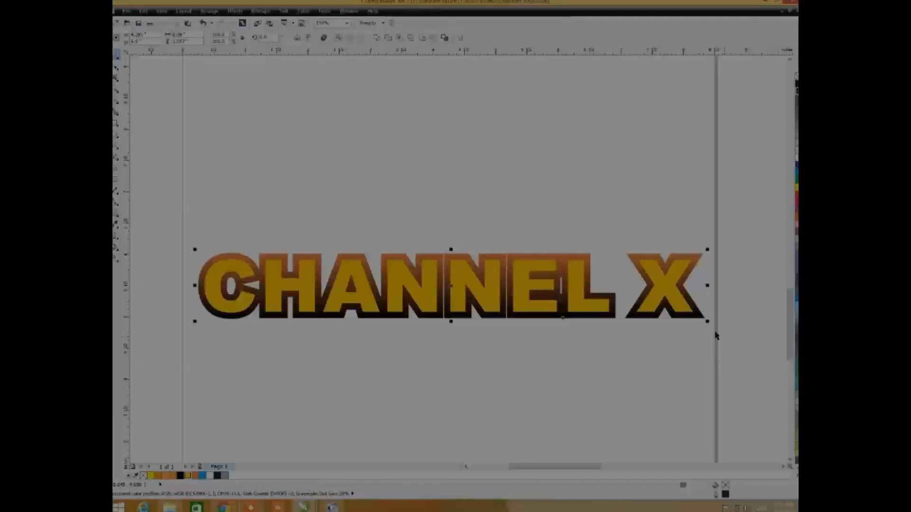
left_click(260, 11)
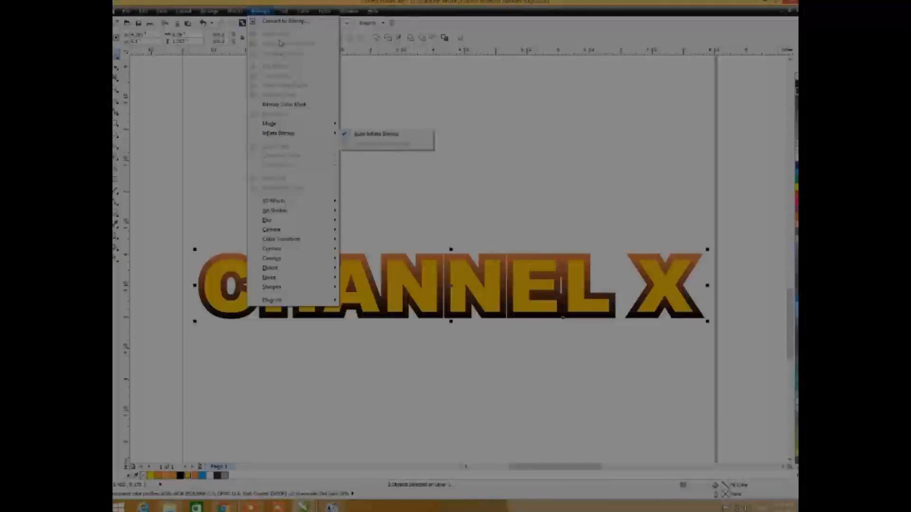
left_click(285, 21)
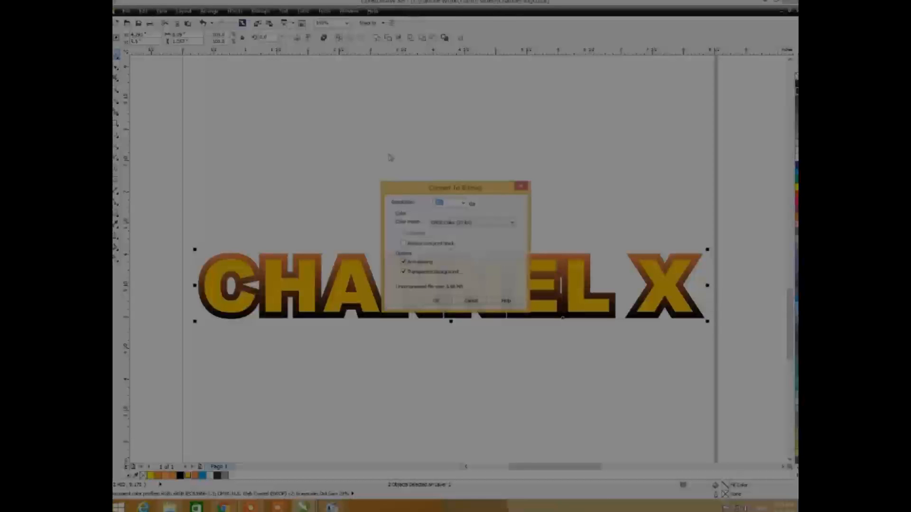
left_click(437, 303)
left_click_drag(312, 286, 331, 220)
key("ctrl+z")
left_click(354, 192)
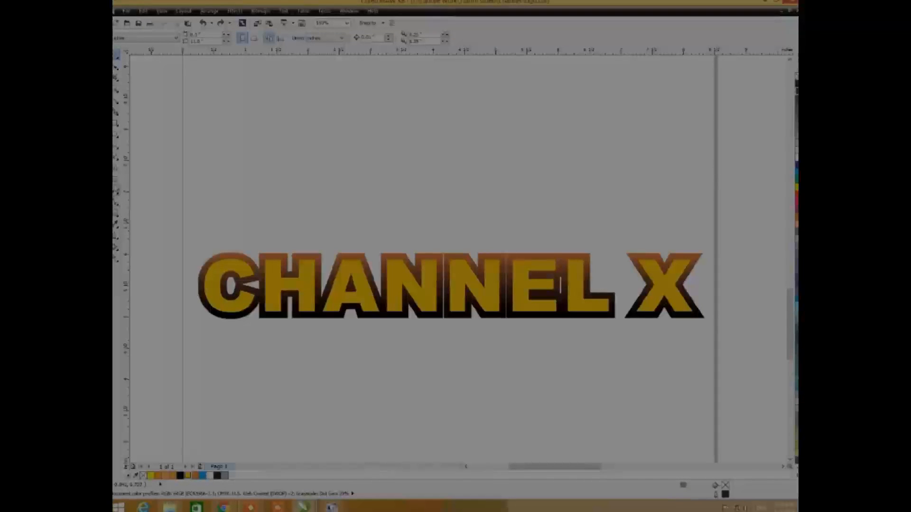
Step: Draw a four-pointed star about 0.6 inch wide below the lettering, fill it white and remove its outline
left_click(117, 144)
left_click(142, 156)
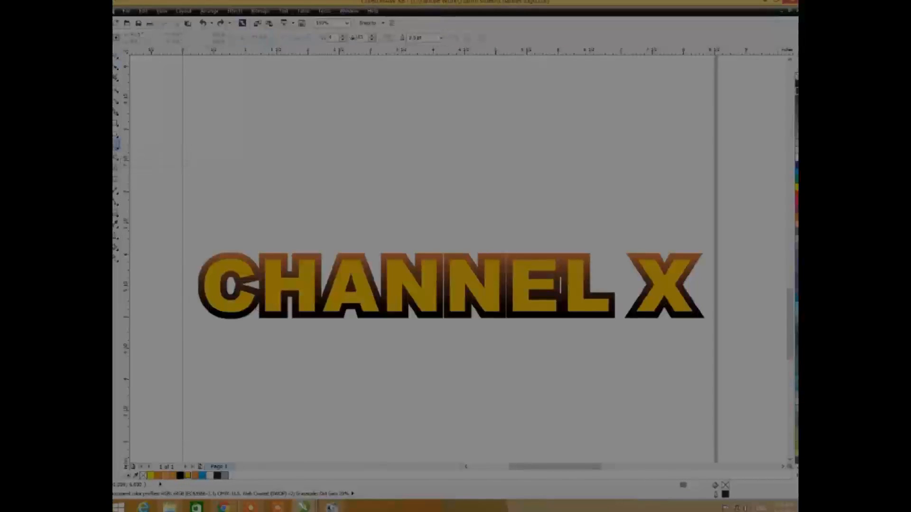
left_click_drag(336, 357, 376, 397)
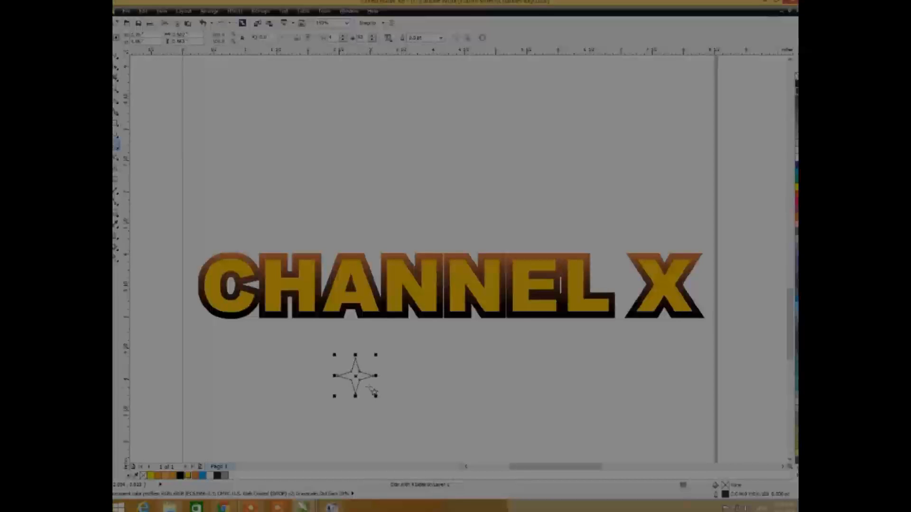
left_click(796, 161)
right_click(796, 78)
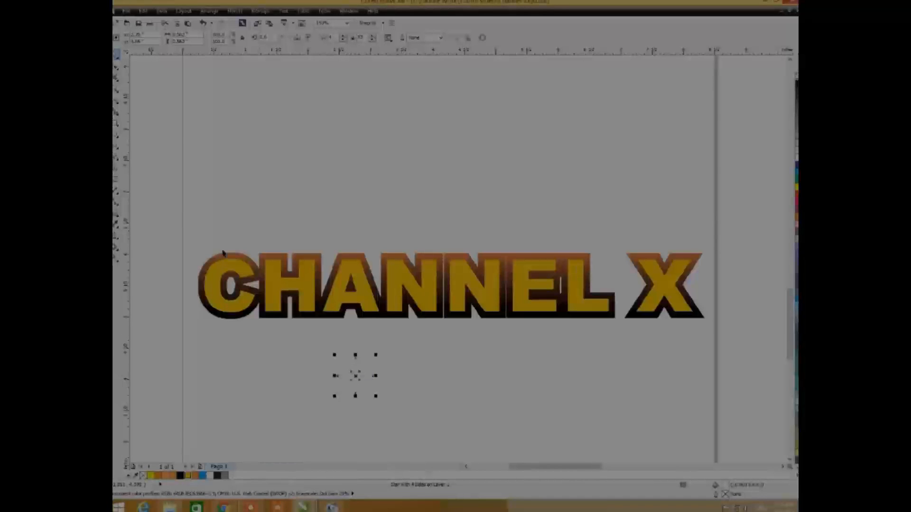
Step: Pull the star's inner node in toward its centre to make the four points thin like a sparkle
left_click(116, 67)
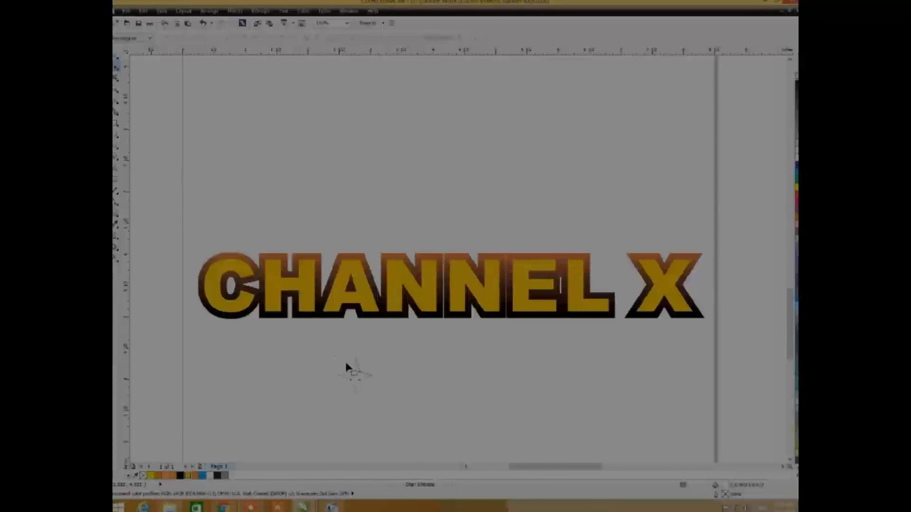
scroll(351, 371, "up", 4)
mouse_move(346, 372)
left_mouse_down()
mouse_move(361, 385)
mouse_move(356, 378)
left_mouse_up()
key("space")
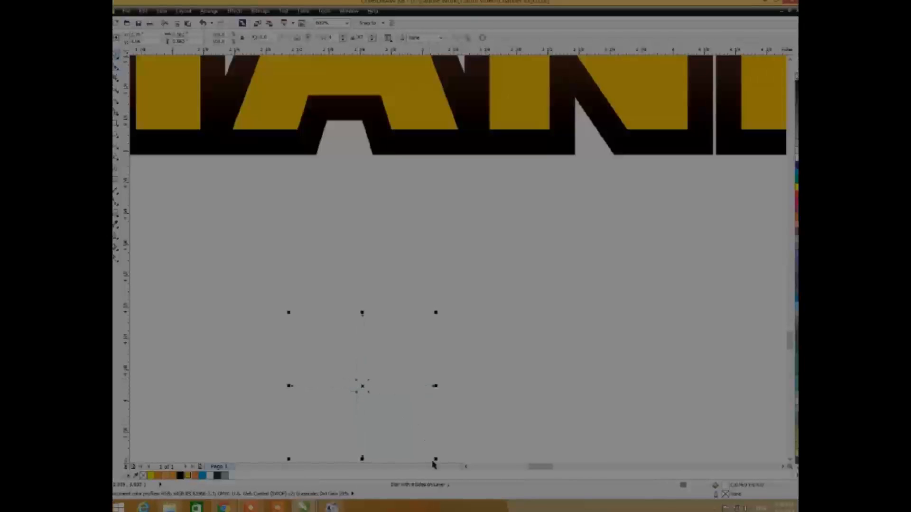
Step: Scale the white star down and place it on the outline between the C and the H
left_click_drag(431, 456, 327, 353)
scroll(424, 418, "down", 3)
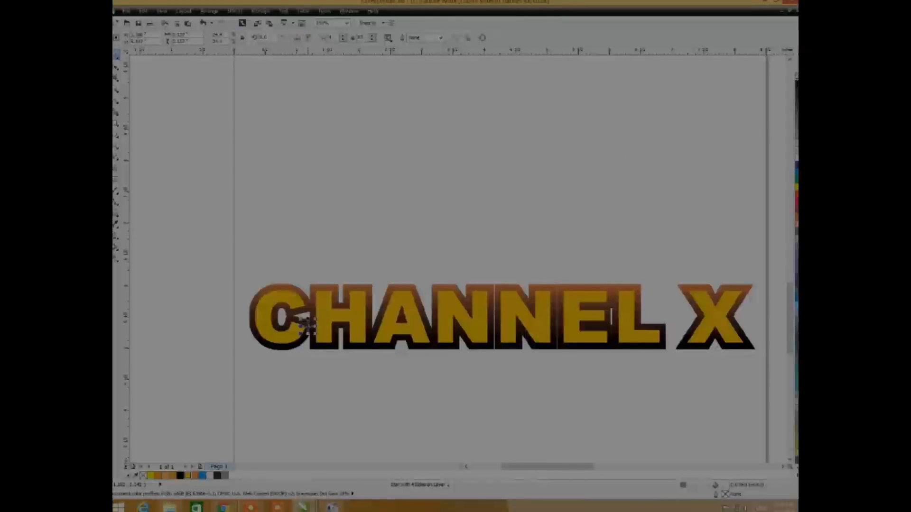
scroll(311, 326, "up", 4)
left_click_drag(347, 286, 326, 303)
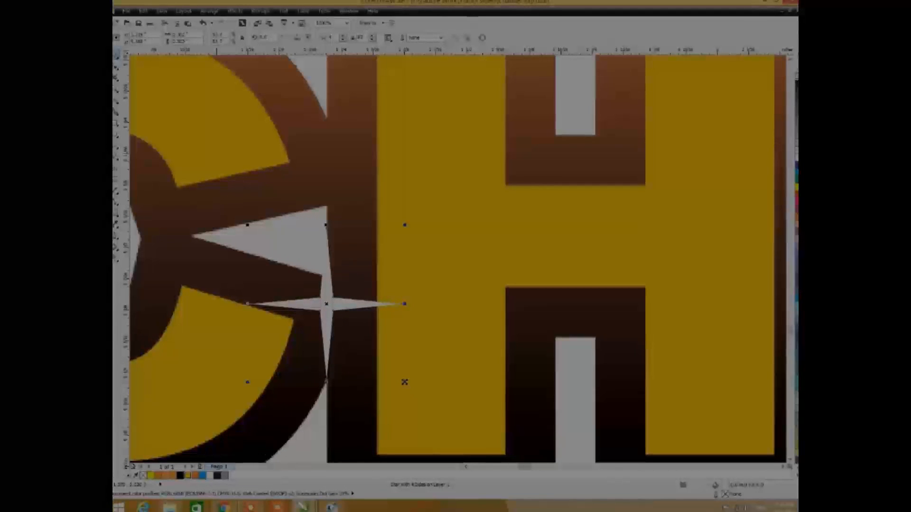
scroll(322, 380, "down", 3)
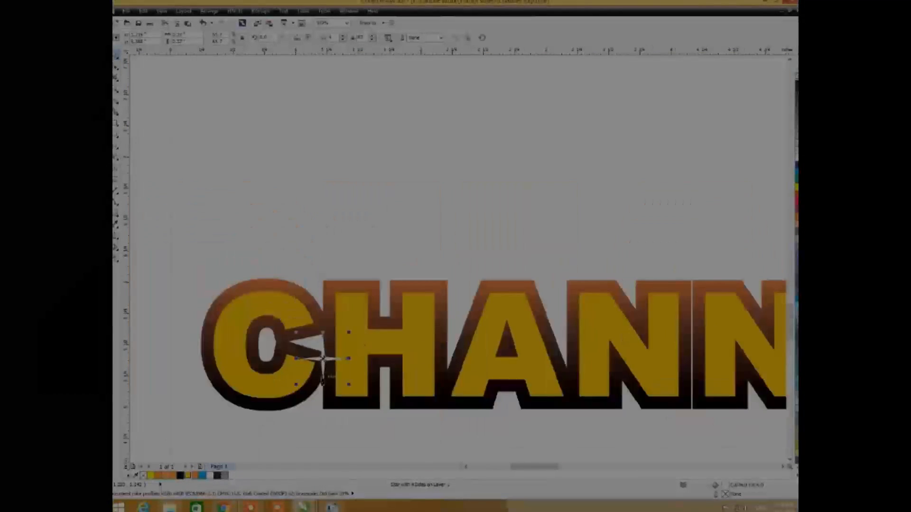
scroll(265, 356, "down", 2)
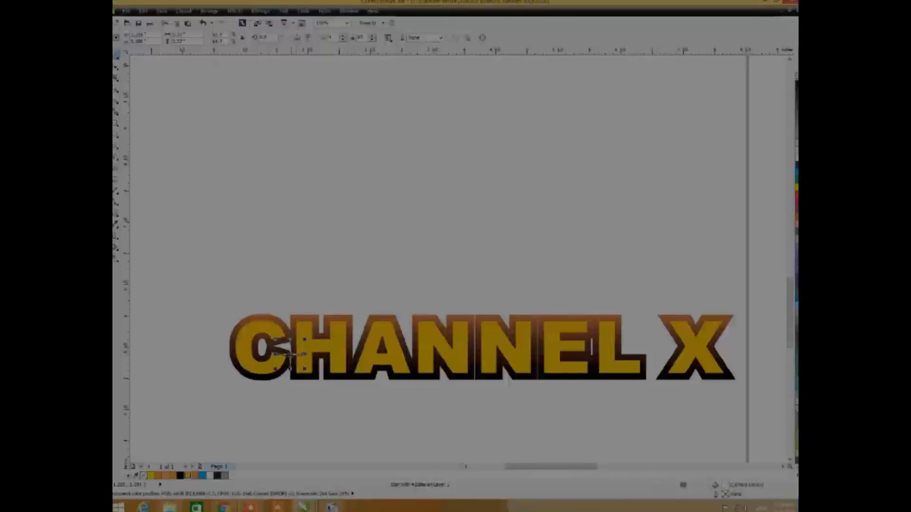
Step: Copy the star onto the outline between A and N, between E and L, and at the base of the X
left_click(411, 354)
key("ctrl+d")
key("ctrl+d")
left_click_drag(655, 355, 696, 366)
key("Escape")
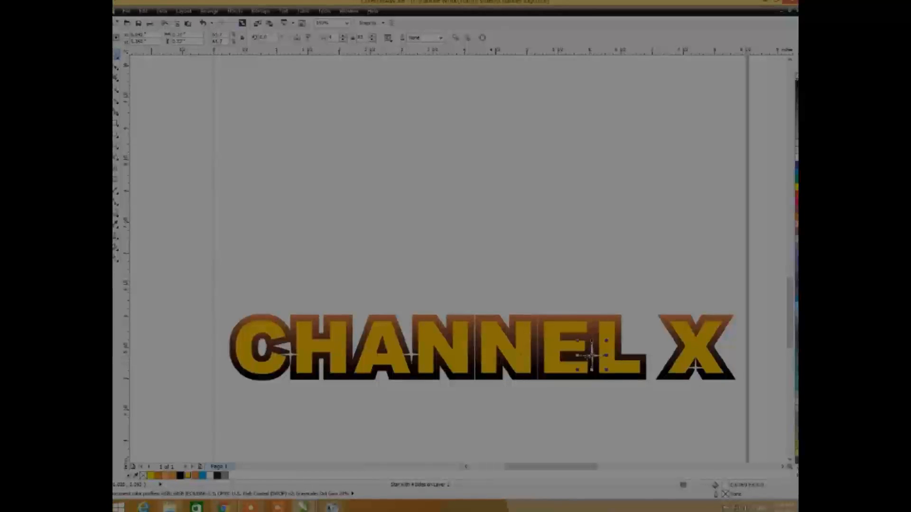
Step: Group the lettering with its stars and draw a rectangle about 8.6 by 4.4 inches around the logo
scroll(563, 309, "down", 2)
left_click_drag(617, 303, 220, 379)
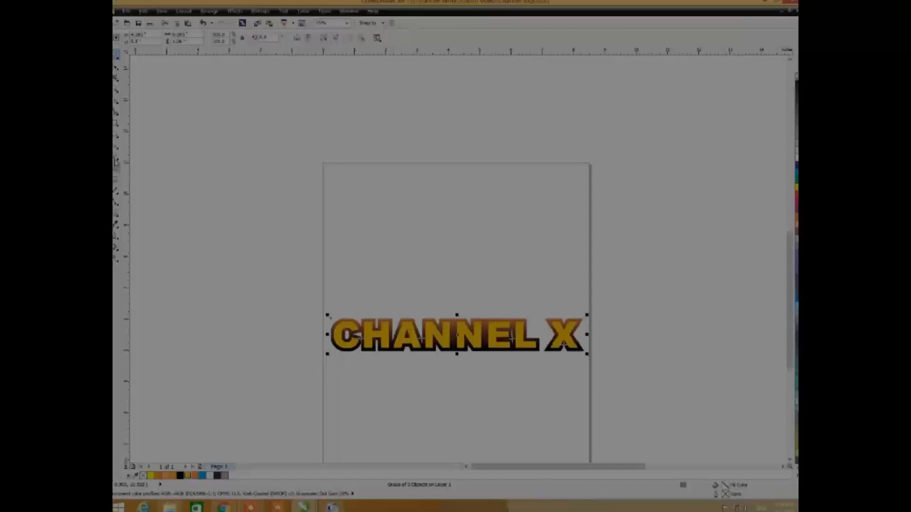
left_click(115, 124)
left_click_drag(325, 263, 583, 404)
key("space")
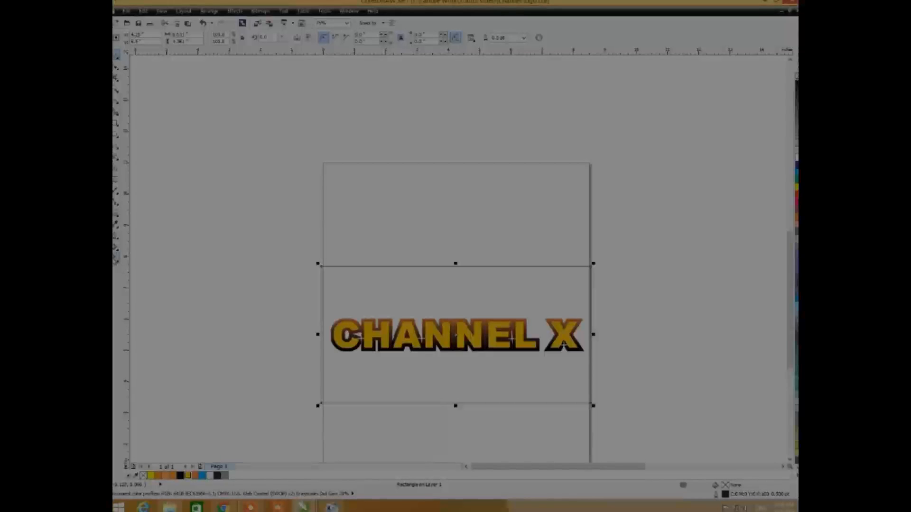
Step: Give the rectangle a radial fill that fades from white at the centre to dark grey at the edges
key("g")
left_click(153, 38)
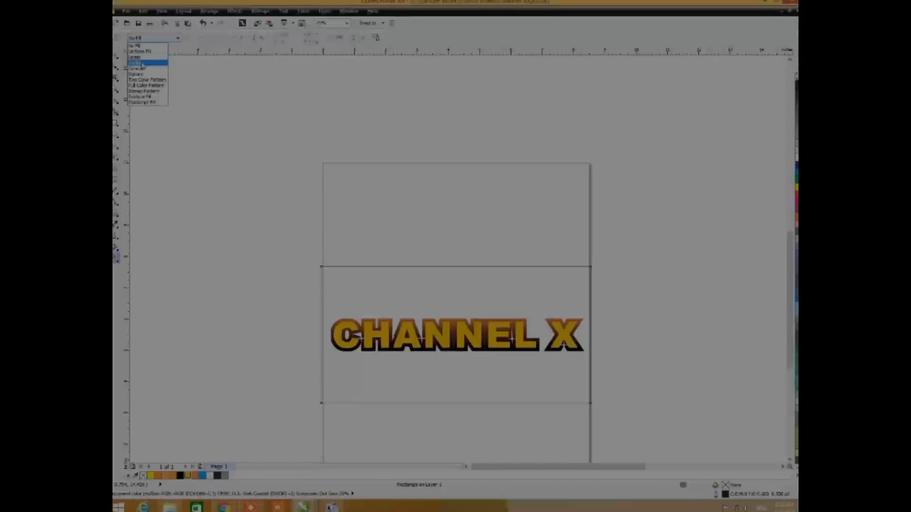
left_click(142, 63)
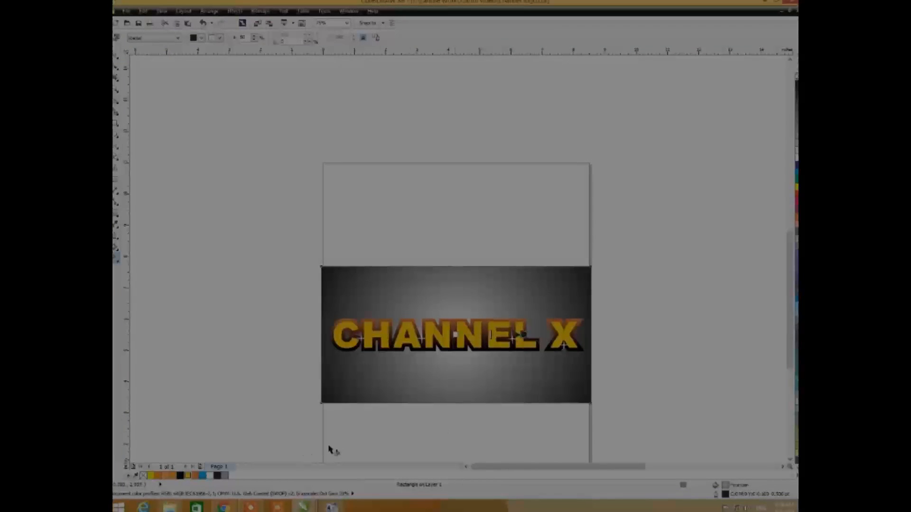
left_click(225, 476)
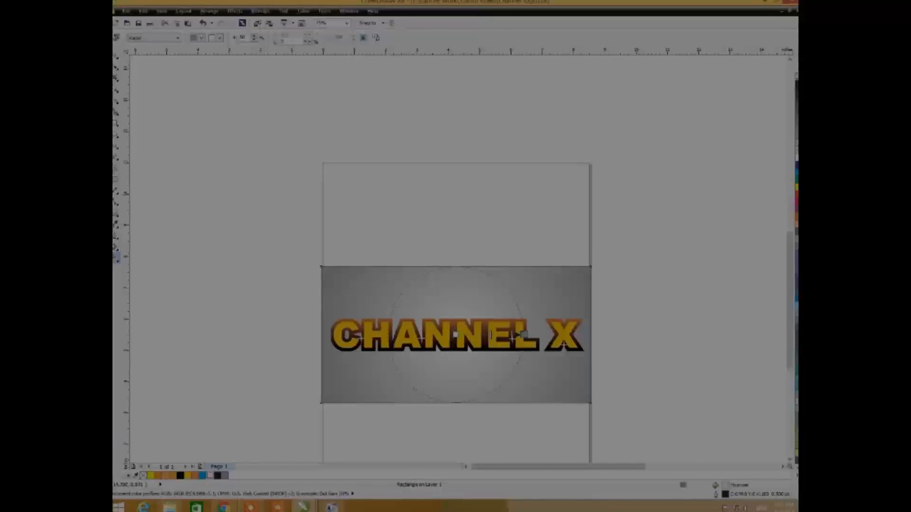
left_click(797, 93)
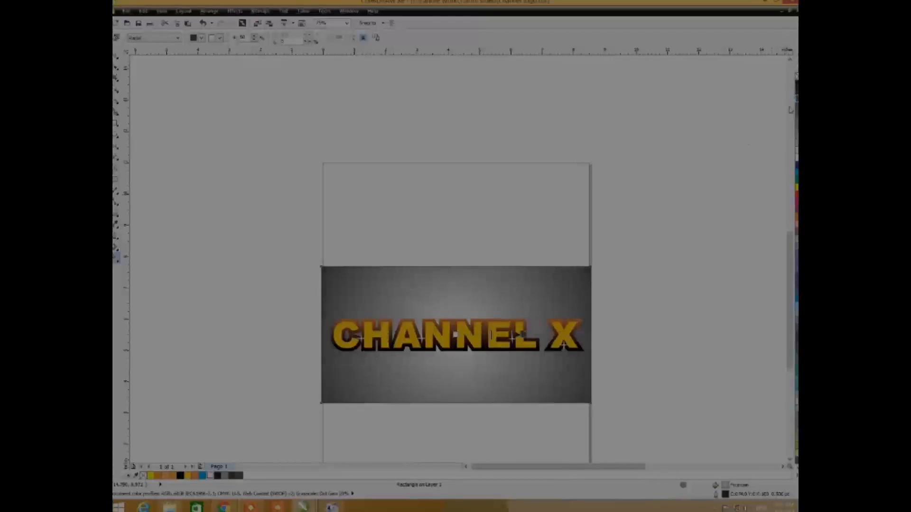
Step: Compare the logo with the finished example and darken the outer colour of the rectangle's radial fill
key("space")
left_click_drag(625, 234, 290, 446)
scroll(293, 445, "down", 3)
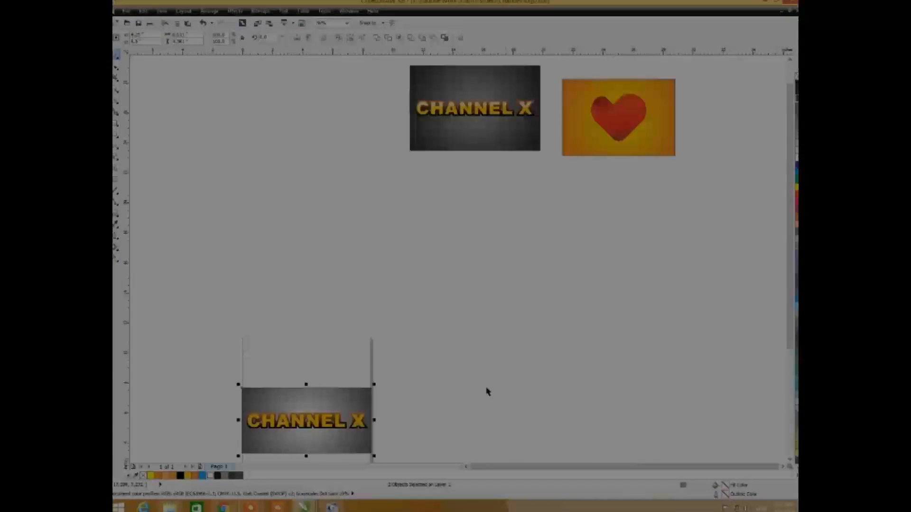
scroll(379, 418, "up", 3)
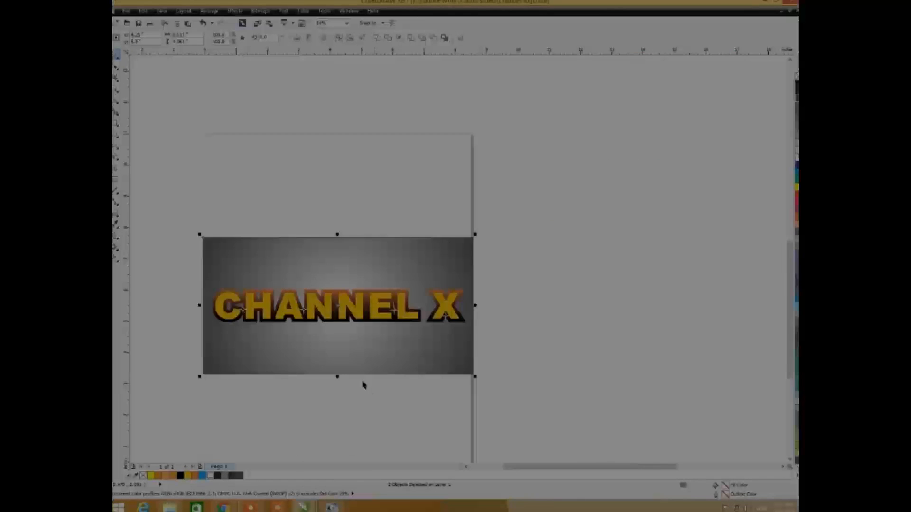
scroll(362, 381, "up", 4)
left_click(588, 321)
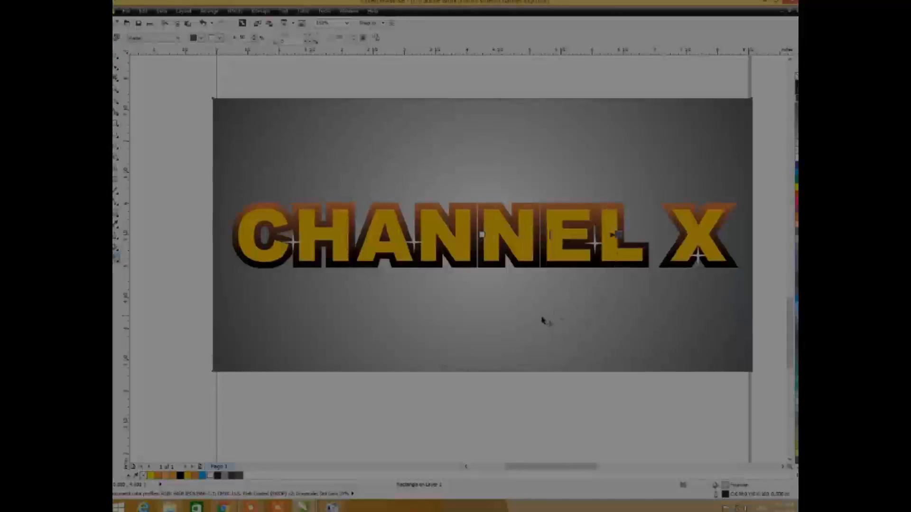
left_click(232, 476)
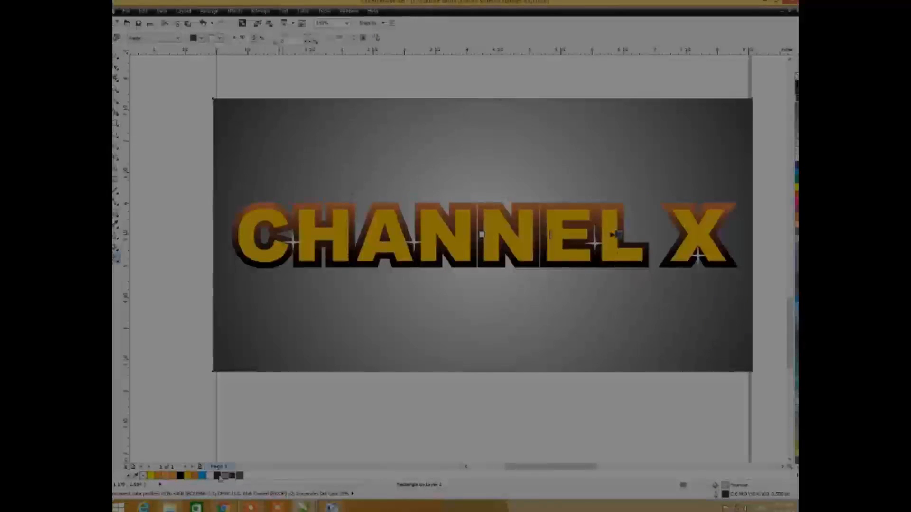
left_click(232, 476)
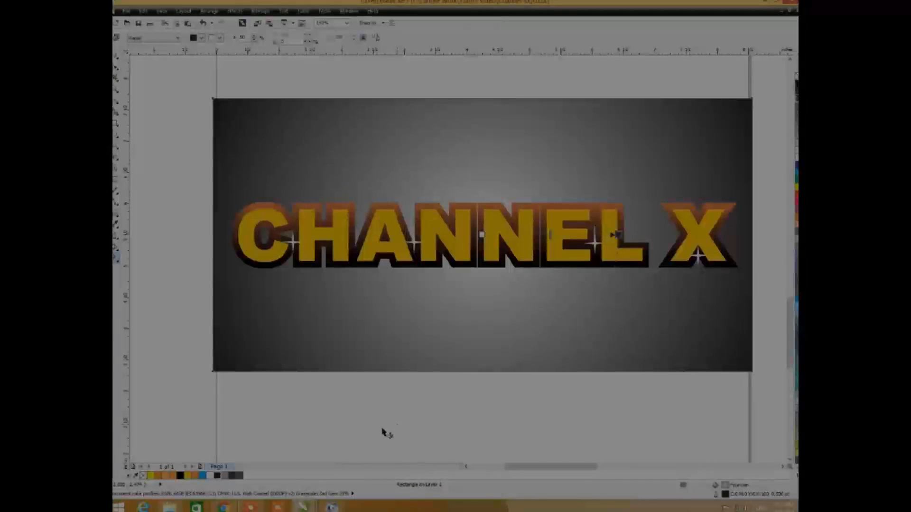
Step: Create a vertically mirrored copy of the lettering group directly below the original
key("Escape")
left_click(461, 222)
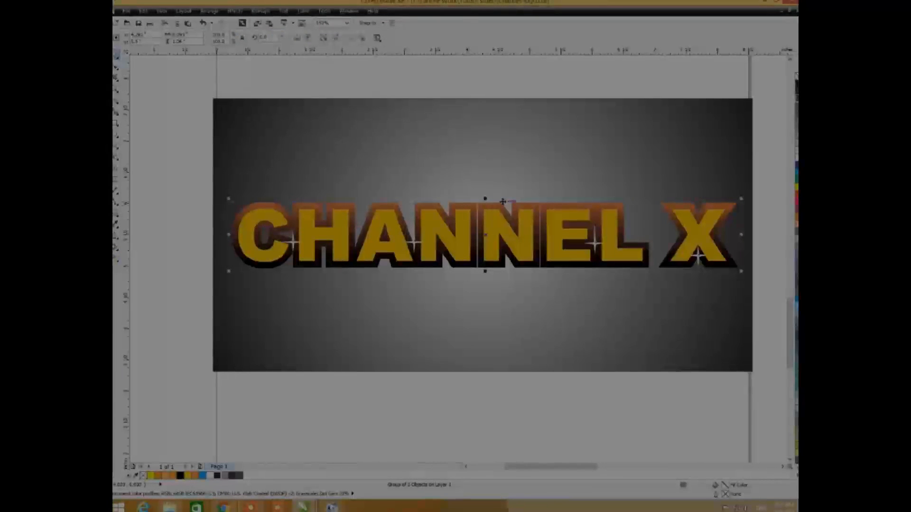
left_click_drag(485, 198, 479, 283)
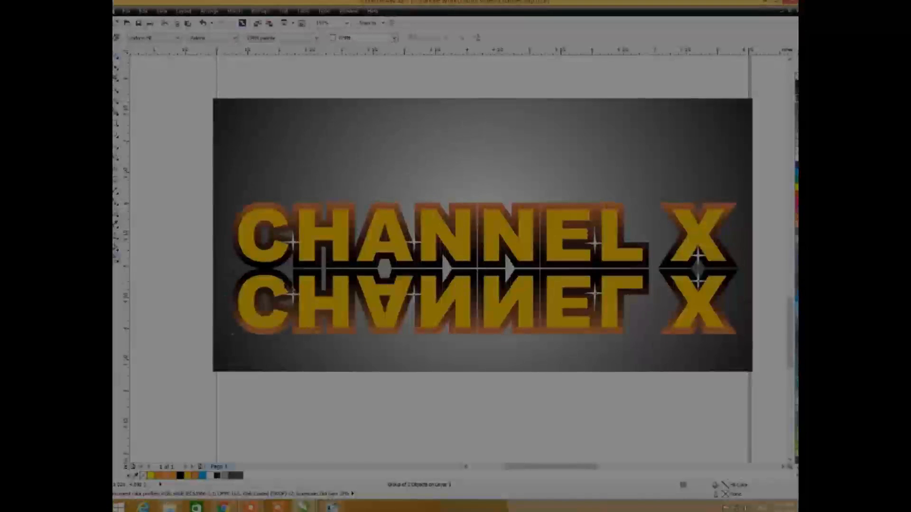
Step: Apply a linear transparency to the mirrored lettering so it fades out downward as a reflection, and deselect it
left_click(116, 259)
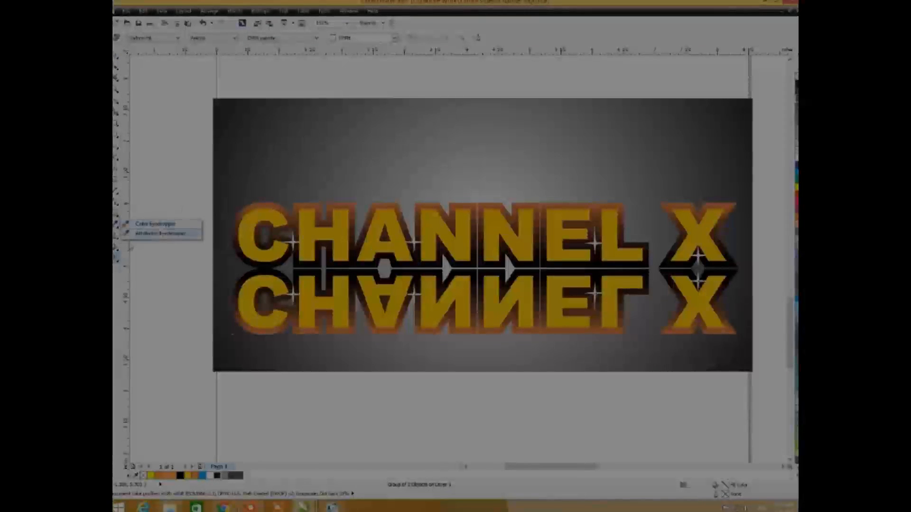
left_click(117, 259)
left_click(147, 270)
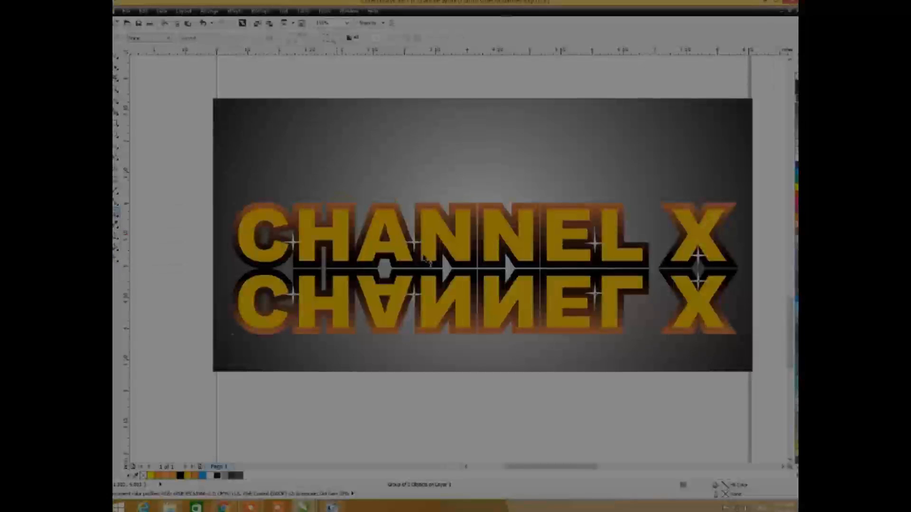
left_click_drag(477, 156, 478, 307)
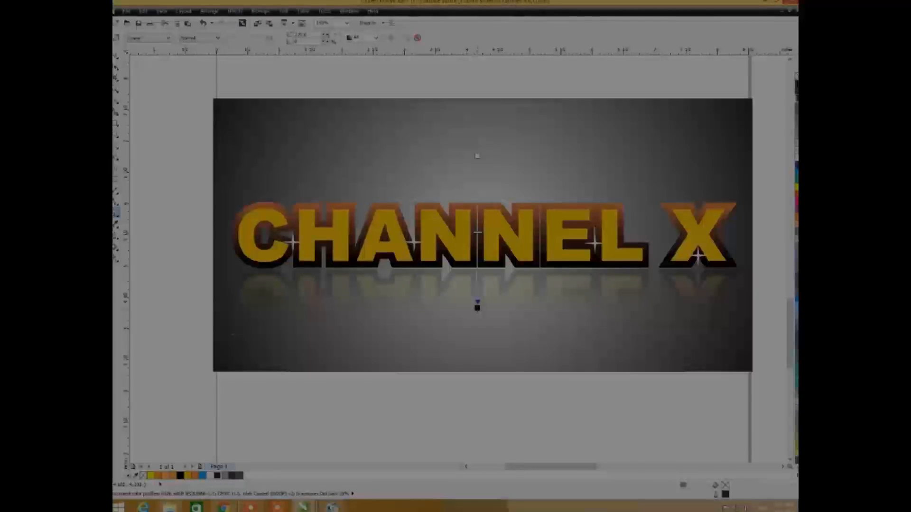
key("space")
left_click(406, 386)
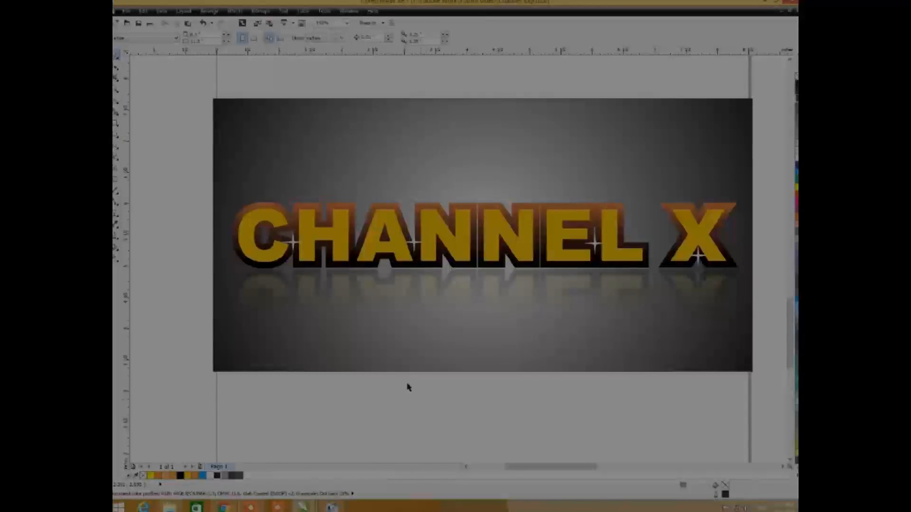
Step: Group the background rectangle, the lettering and its reflection into one object
scroll(415, 371, "down", 2)
key("ctrl+a")
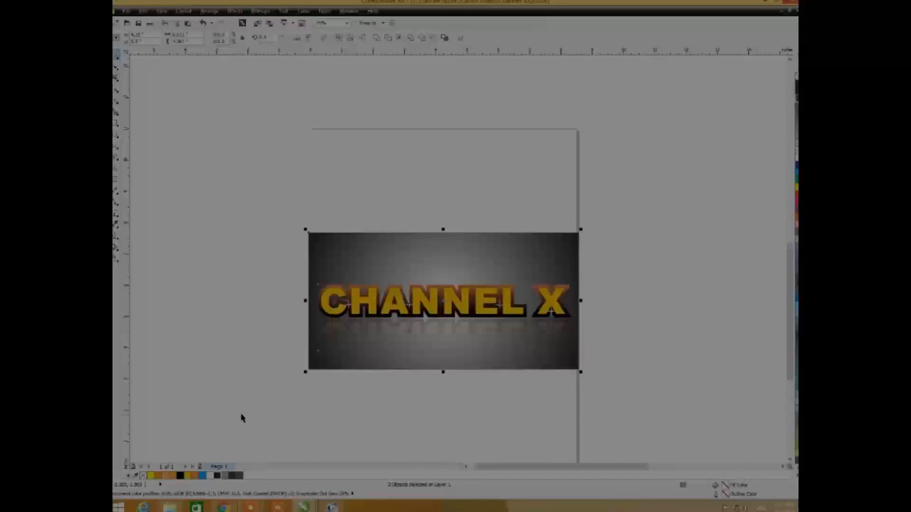
key("ctrl+g")
key("shift+F2")
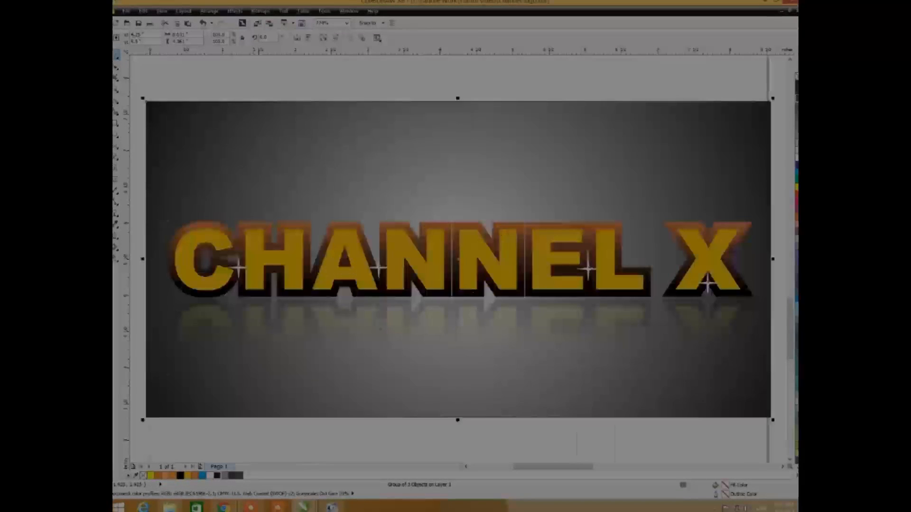